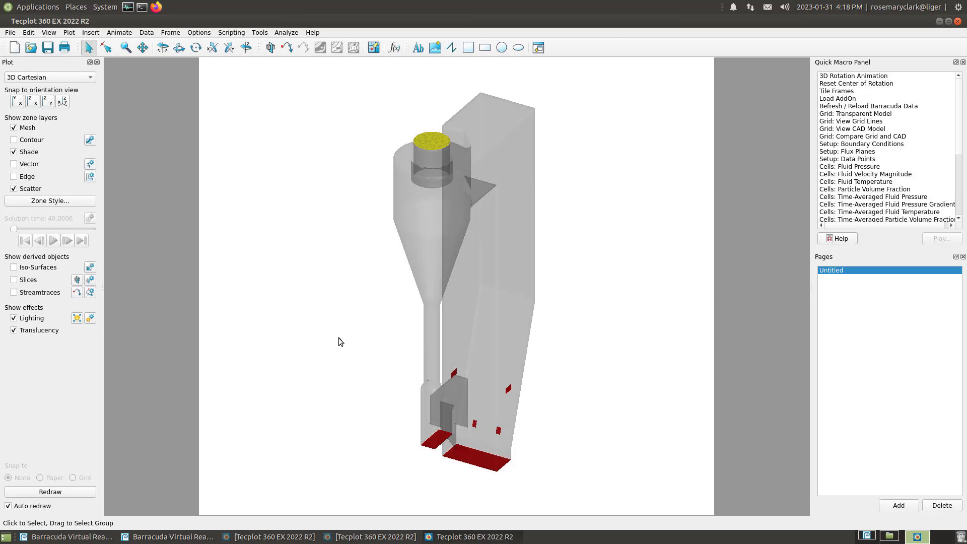
Show the model's flux planes and rotate the geometry to examine the planes at the cyclone inlet, cyclone dipleg and above the bed
double_click(854, 152)
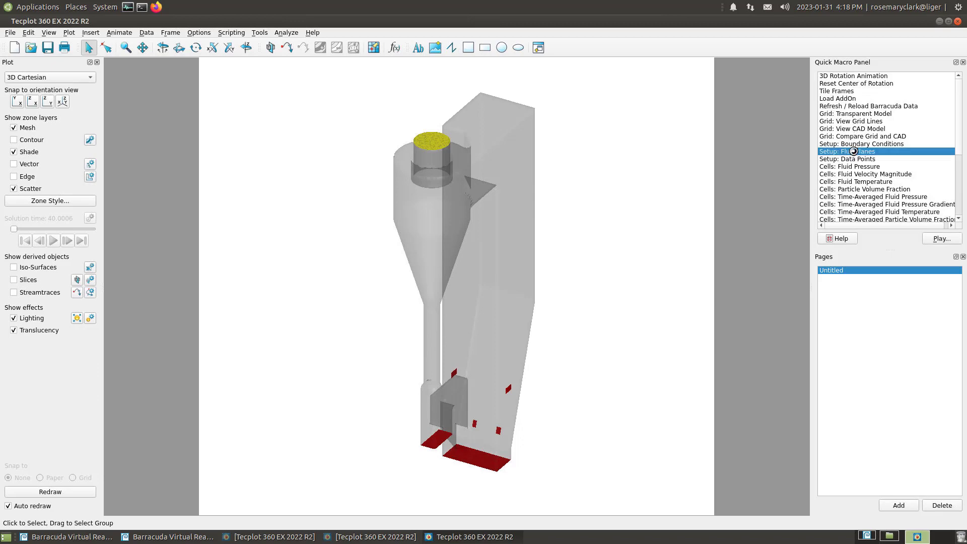
click(162, 48)
drag(523, 308, 440, 257)
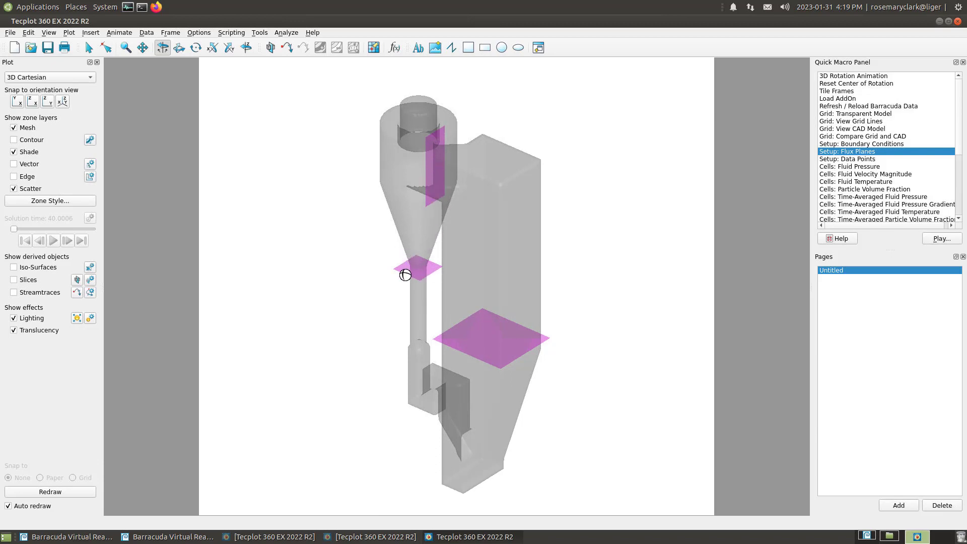
drag(426, 321, 410, 269)
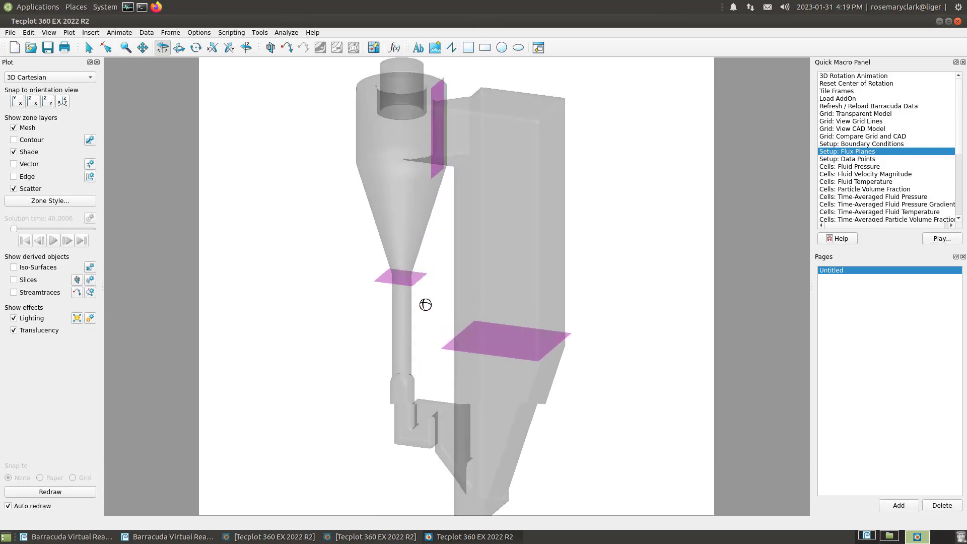
drag(425, 304, 421, 373)
drag(418, 218, 467, 388)
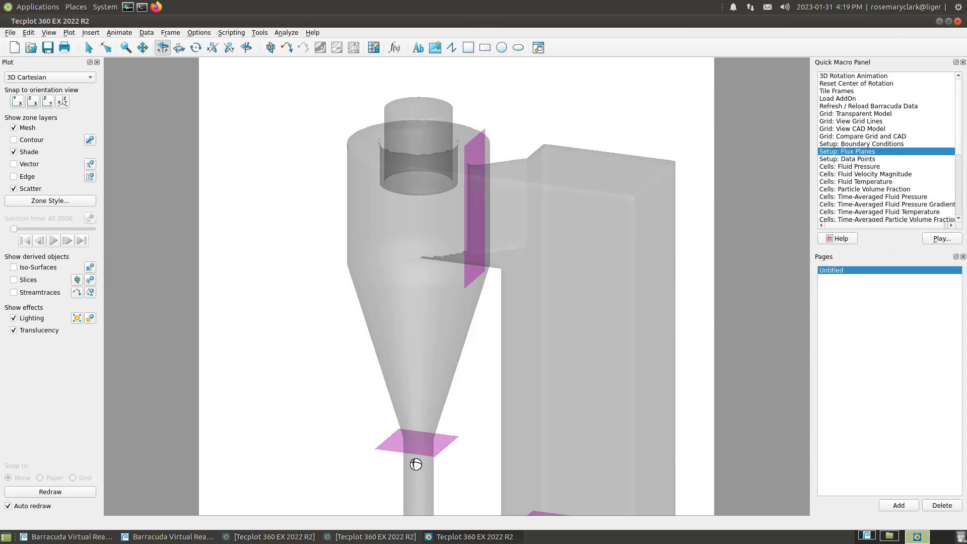
scroll(387, 183, down, 3)
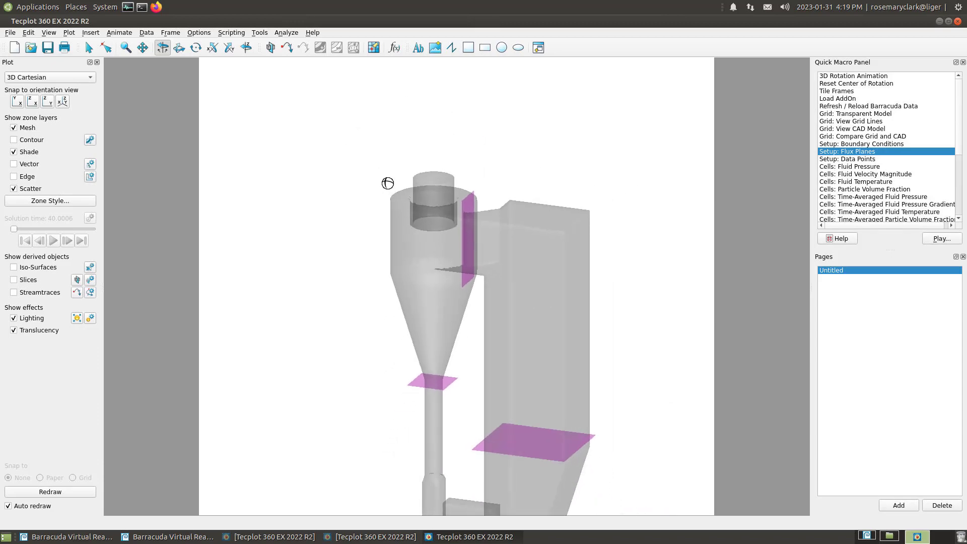
drag(516, 408, 494, 297)
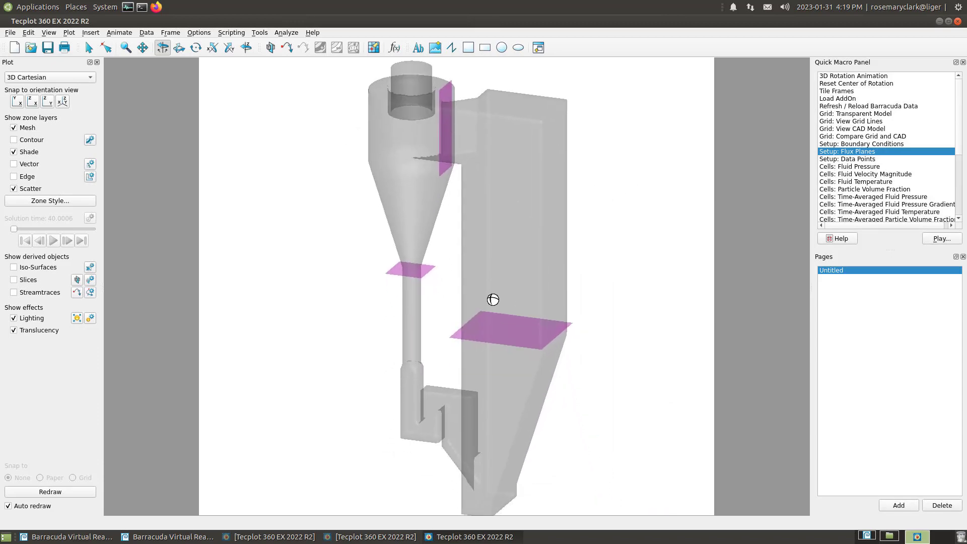
key(s)
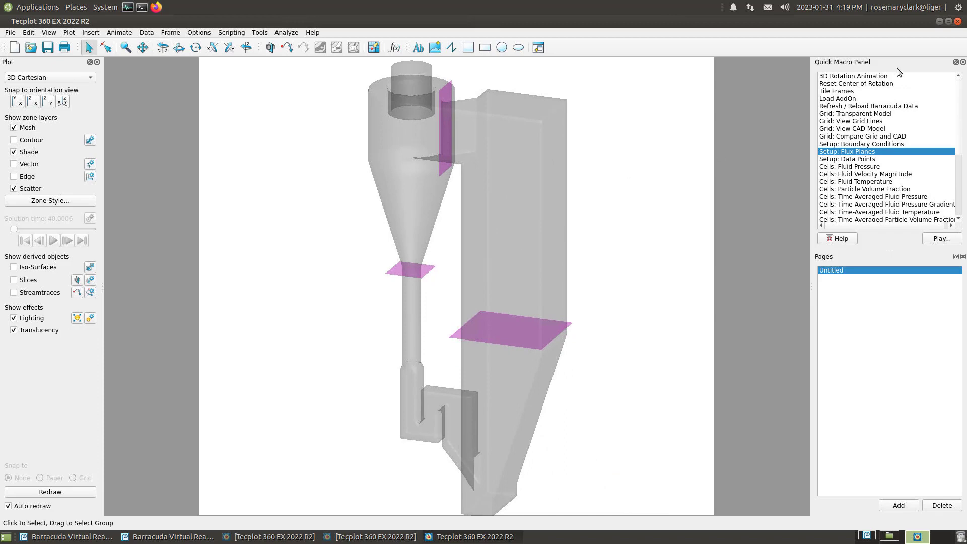
Close the flux plane layout without saving and launch a new Tecplot session from Barracuda's Post-Run section
click(958, 22)
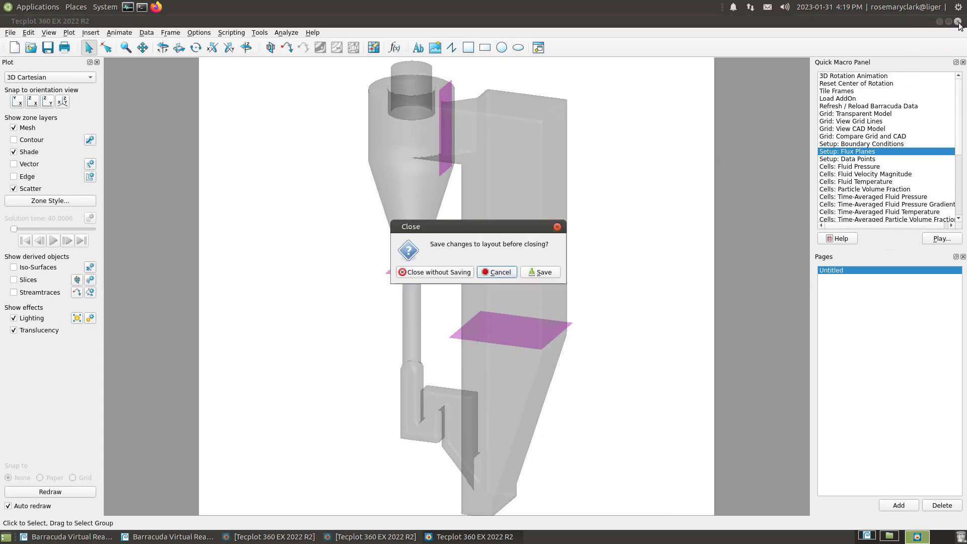
click(448, 273)
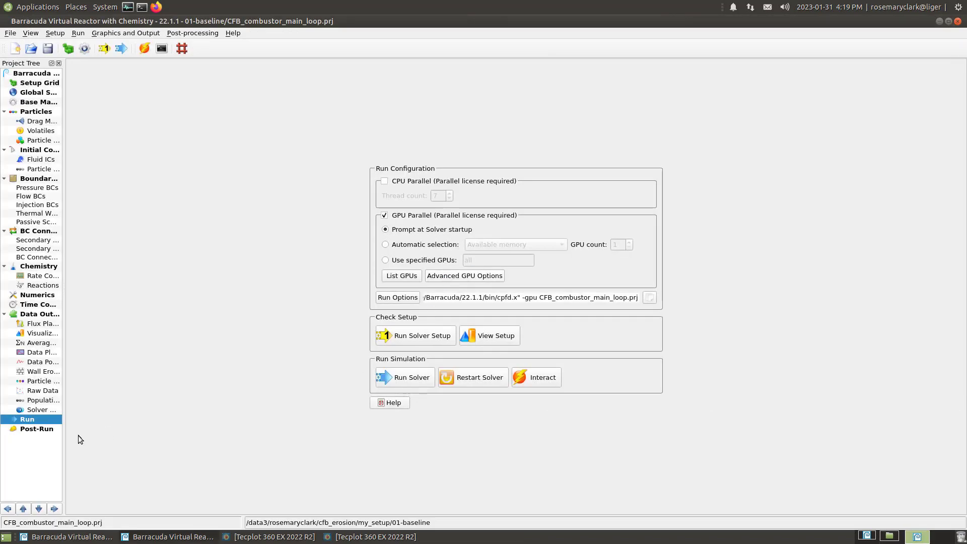
click(39, 431)
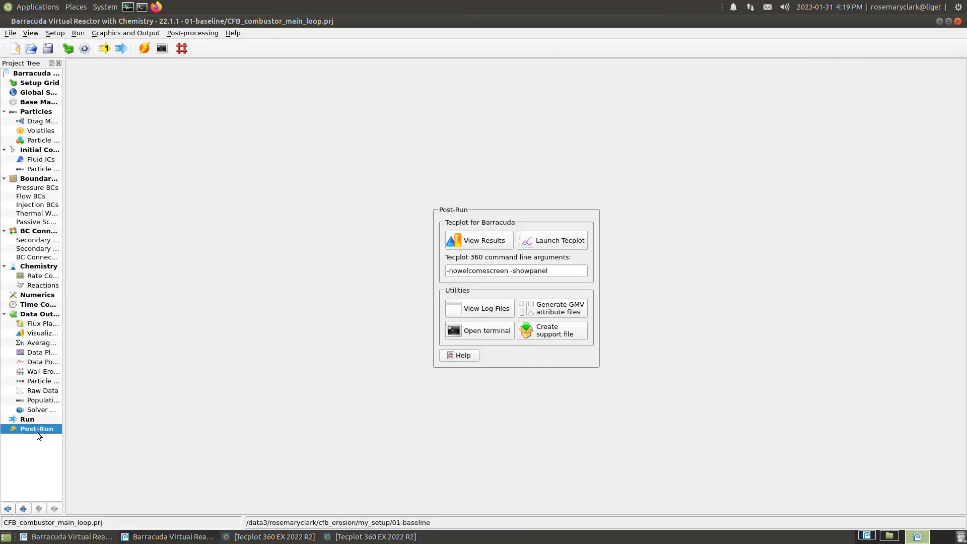
click(567, 243)
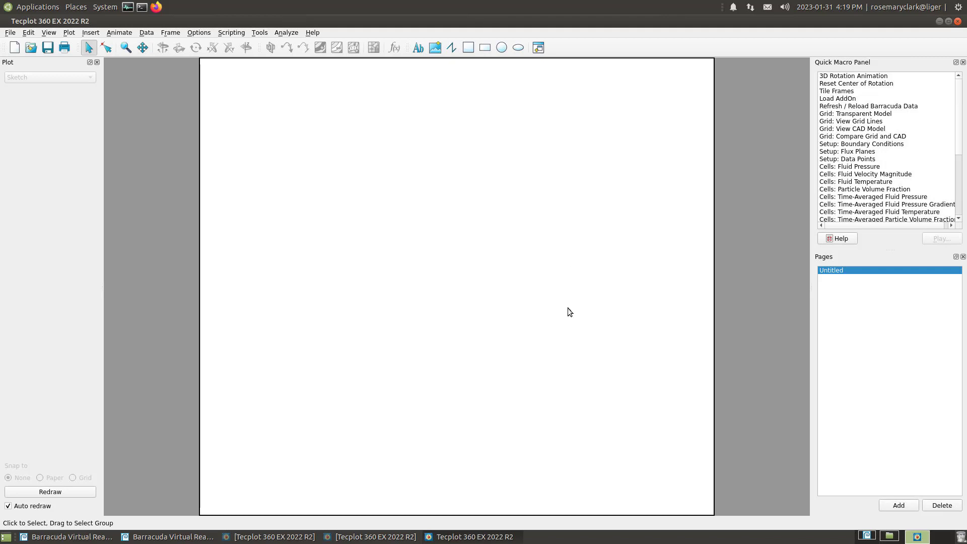
Load the FLUX_cyclone_inlet file from the 01-baseline folder as a Barracuda XY data file
click(10, 33)
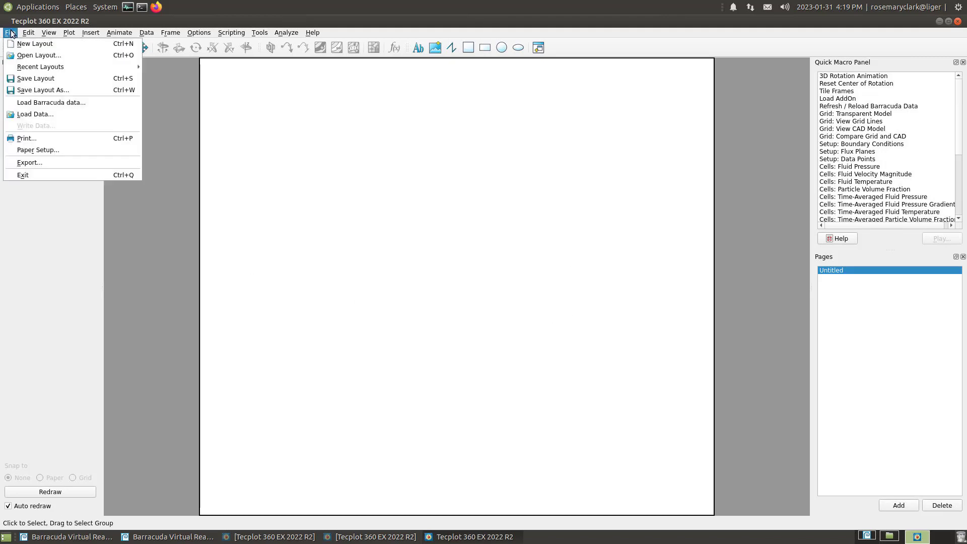
click(34, 102)
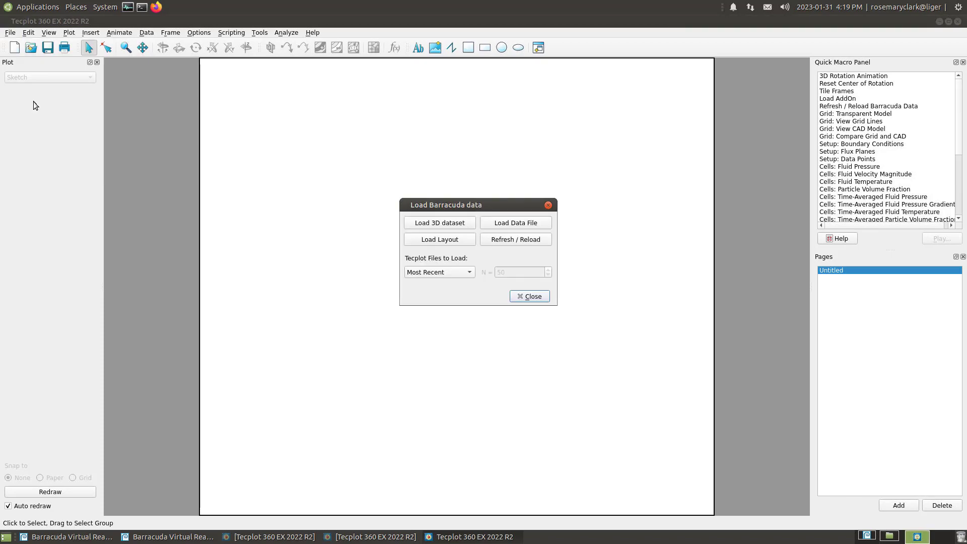
click(541, 223)
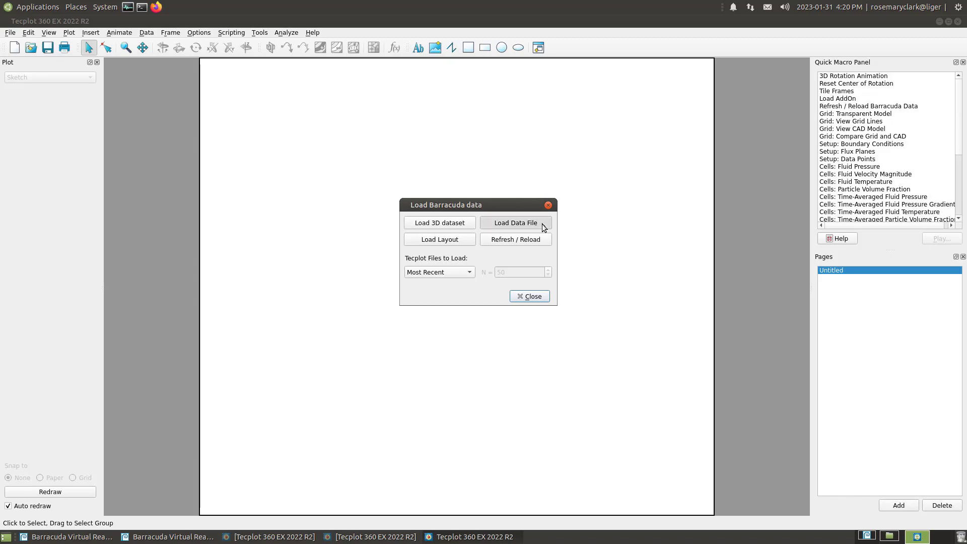
click(552, 388)
drag(635, 390, 451, 389)
text(FL)
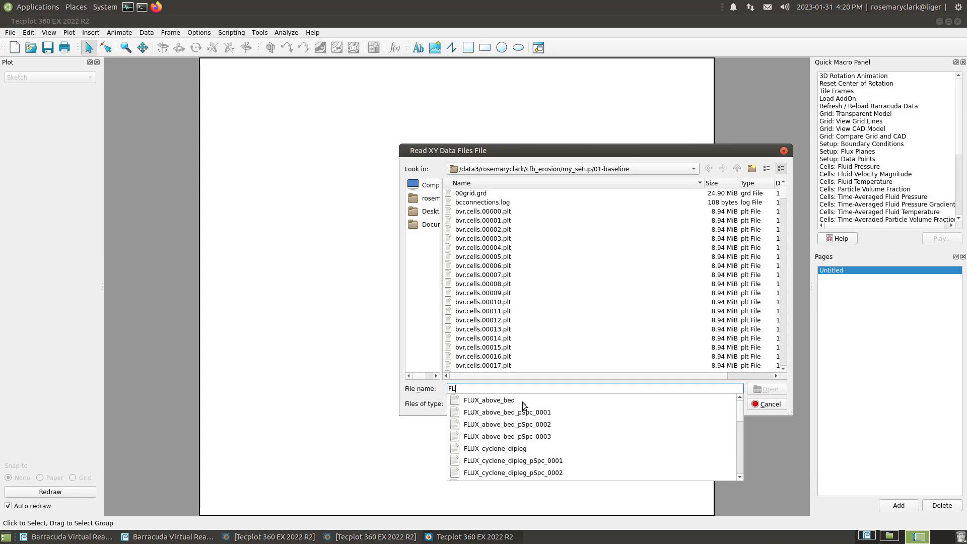
scroll(522, 403, down, 3)
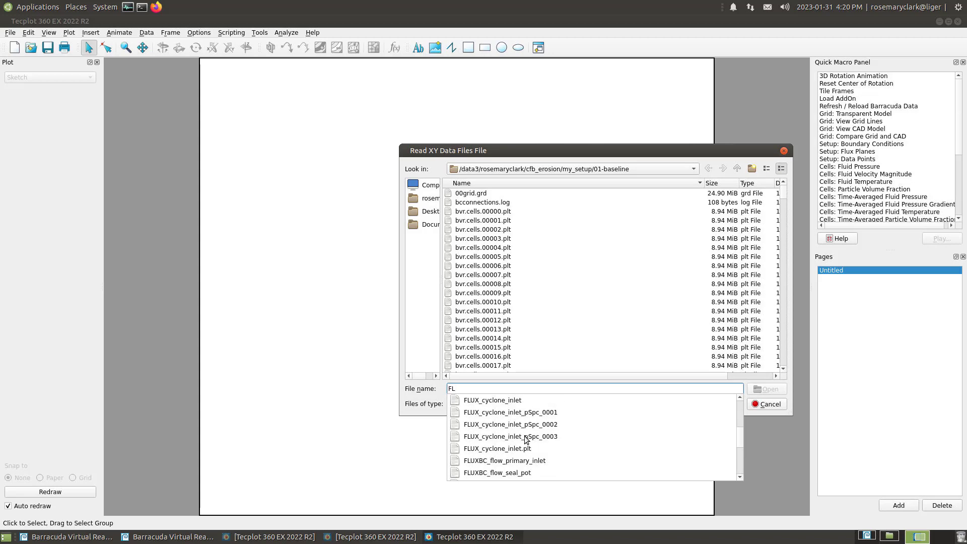
click(515, 401)
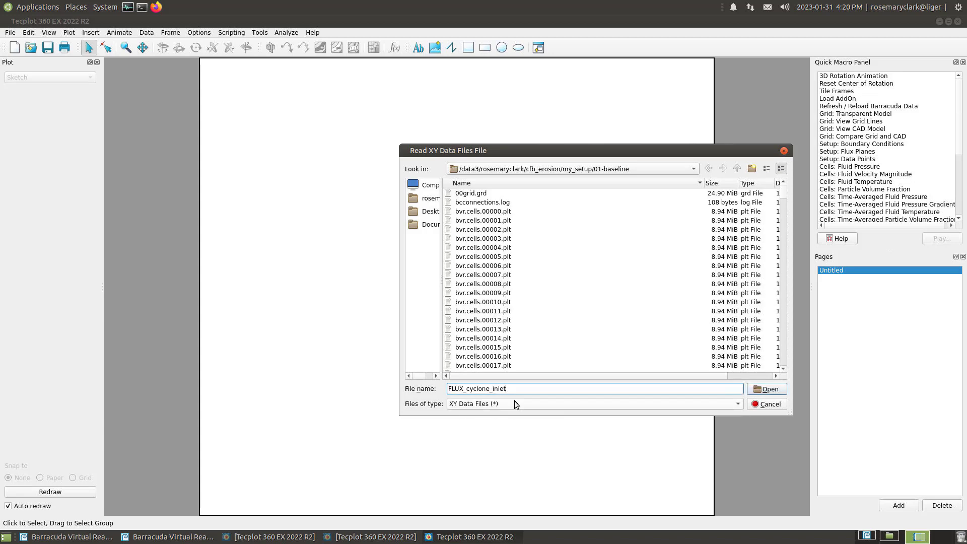
click(764, 390)
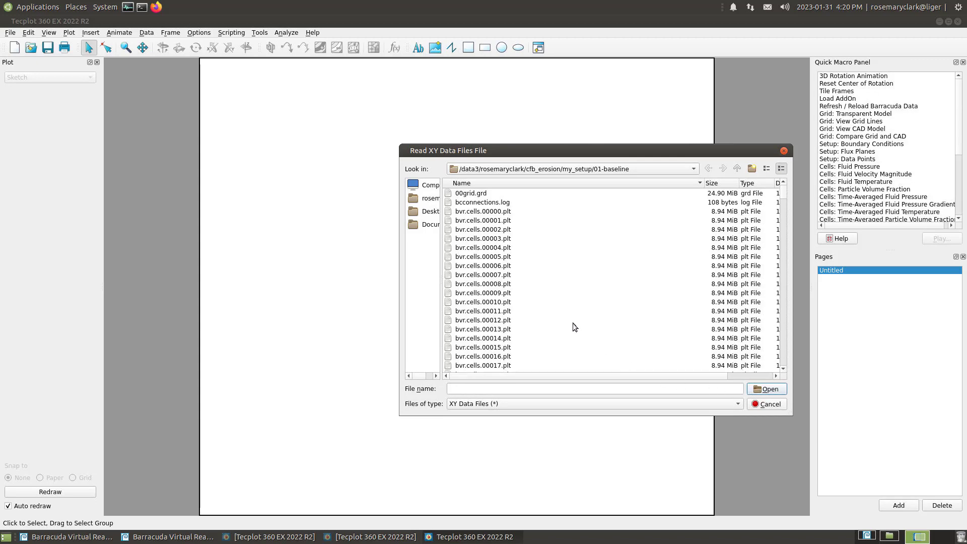
click(548, 389)
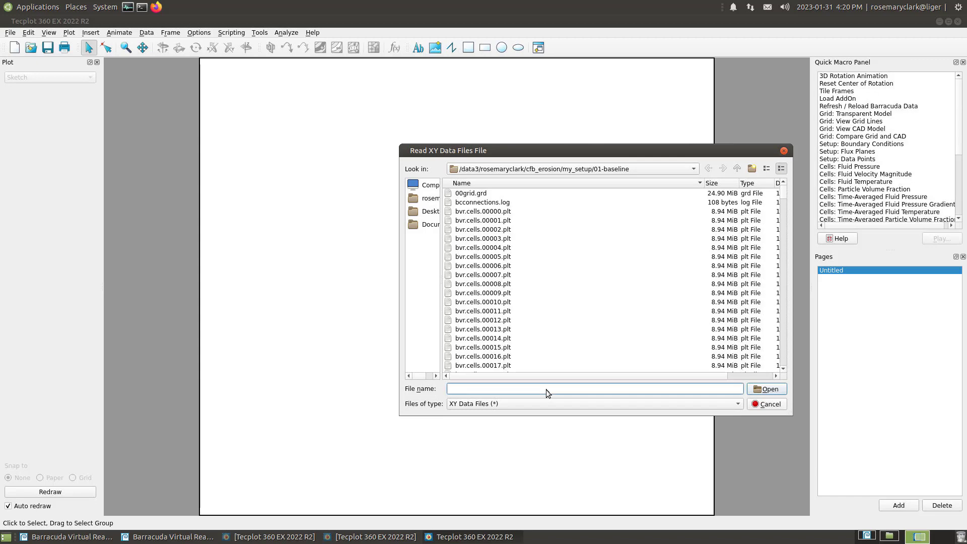
text(FLUX_cyclone_inlet)
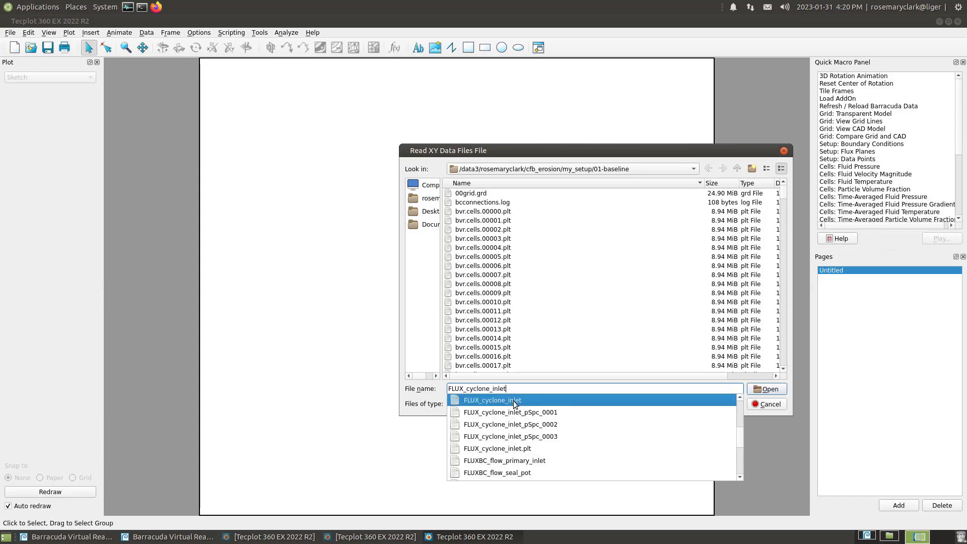
click(515, 404)
click(775, 391)
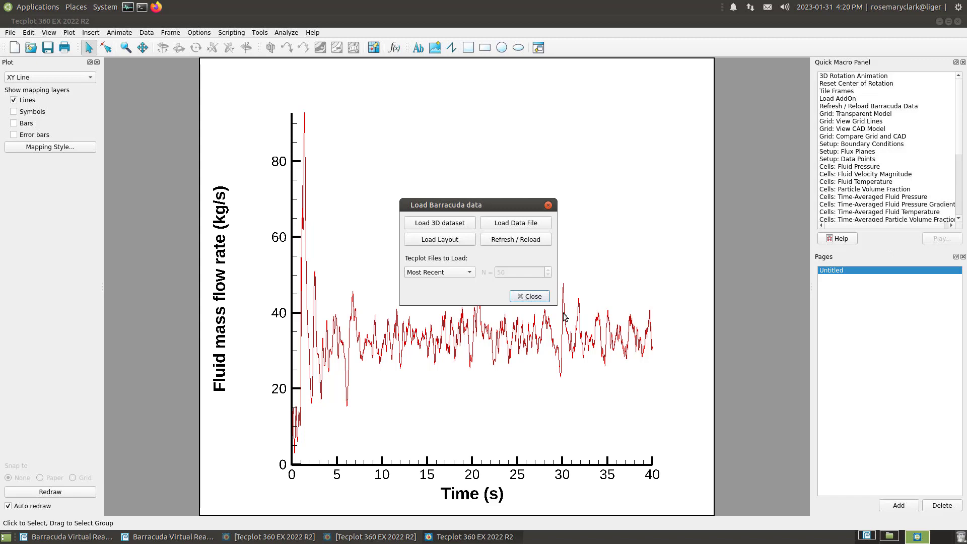
Load the FLUX_cyclone_dipleg data file from the 01-baseline folder as well and close the Barracuda data loader
click(514, 222)
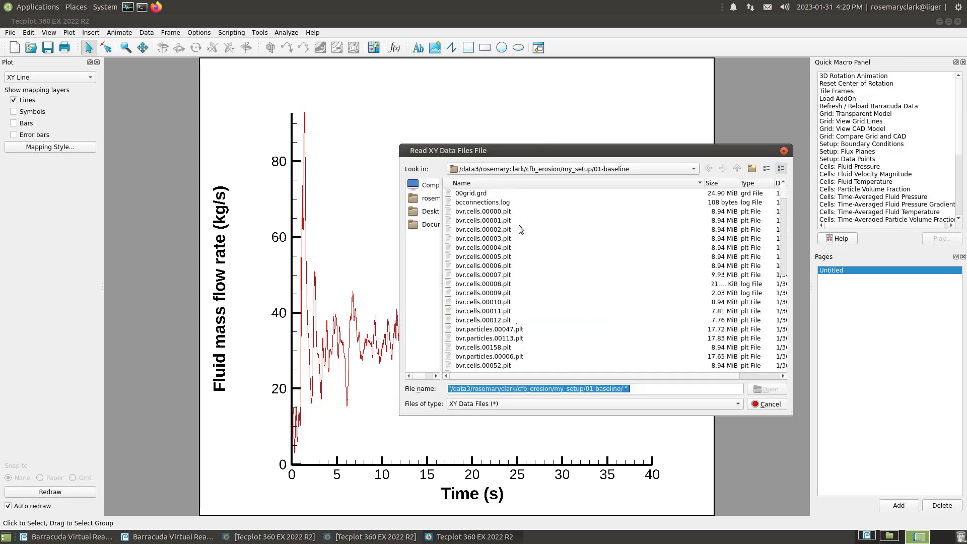
click(556, 389)
drag(632, 390, 420, 389)
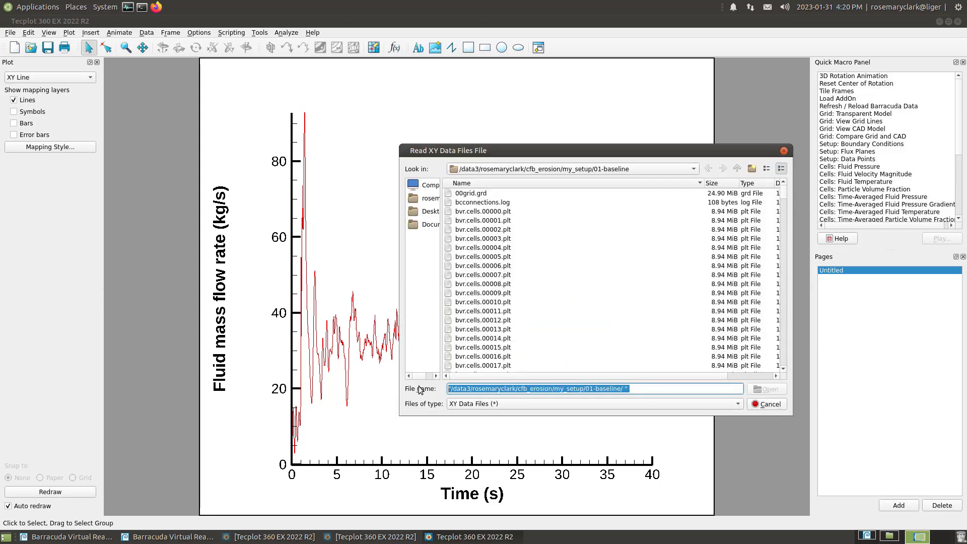
text(FLUX)
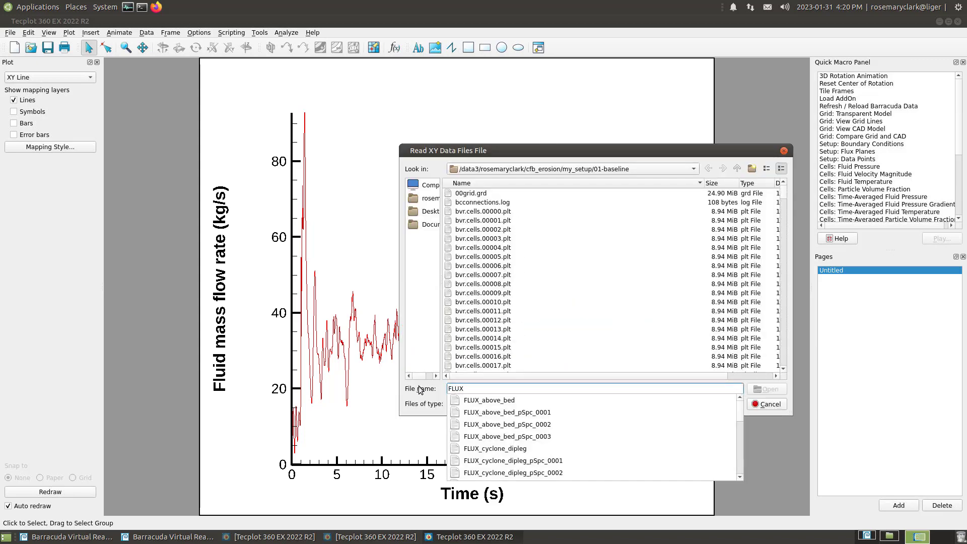
click(515, 449)
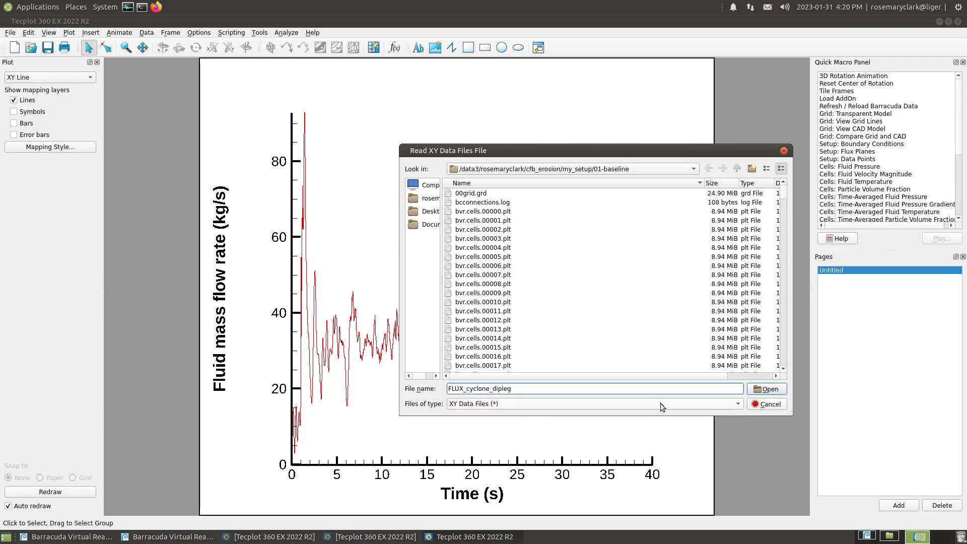
click(766, 389)
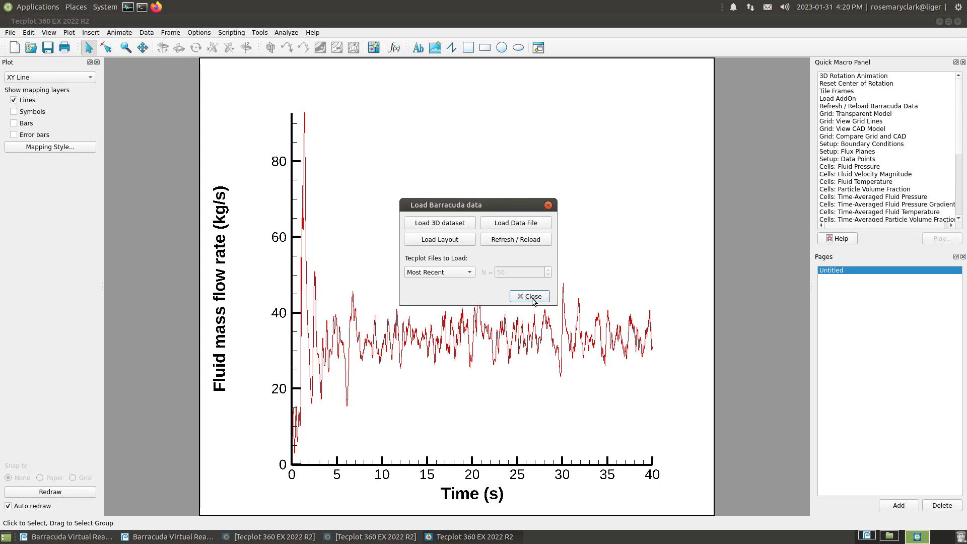
click(533, 298)
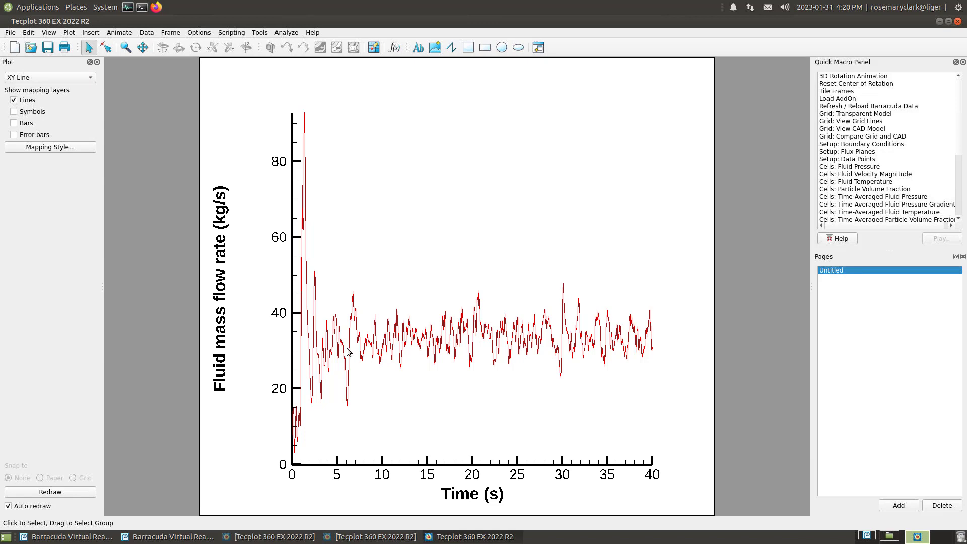
Open the mapping style settings of the XY line plot, enlarging the window and widening the Zone column
click(74, 149)
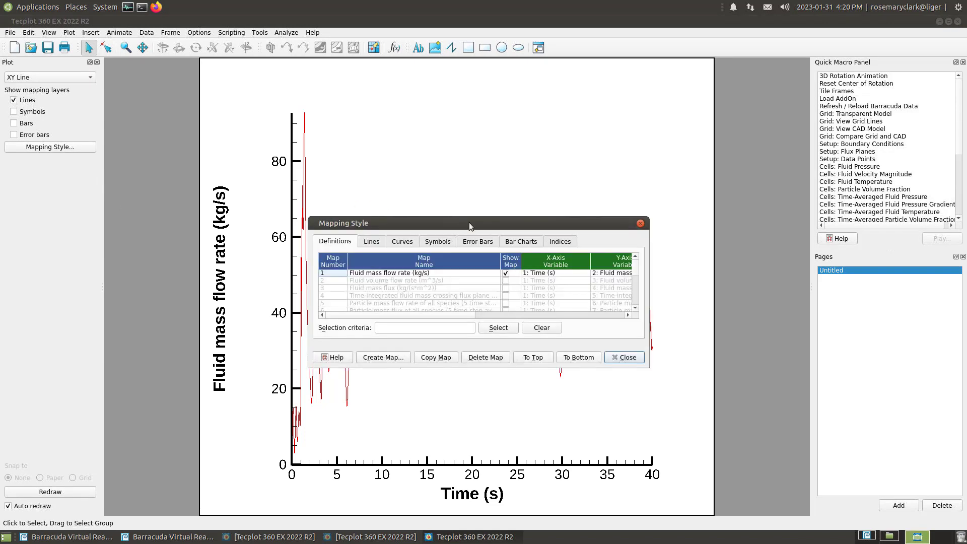
drag(476, 222, 527, 81)
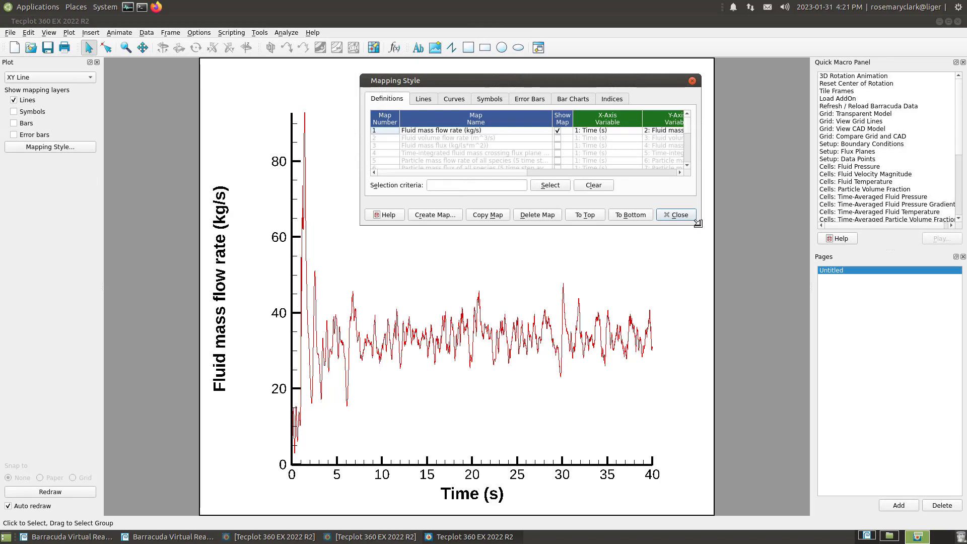
drag(700, 229, 938, 334)
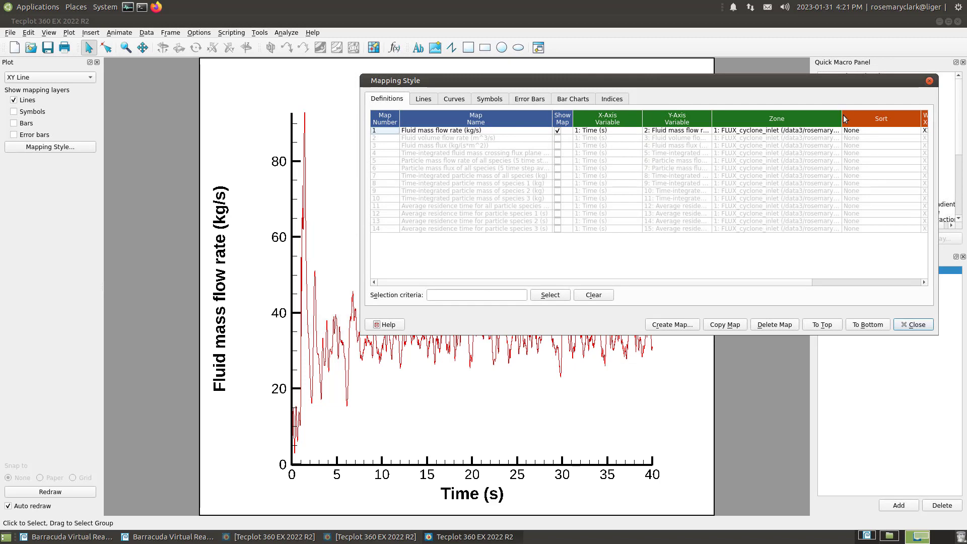
drag(841, 118, 893, 118)
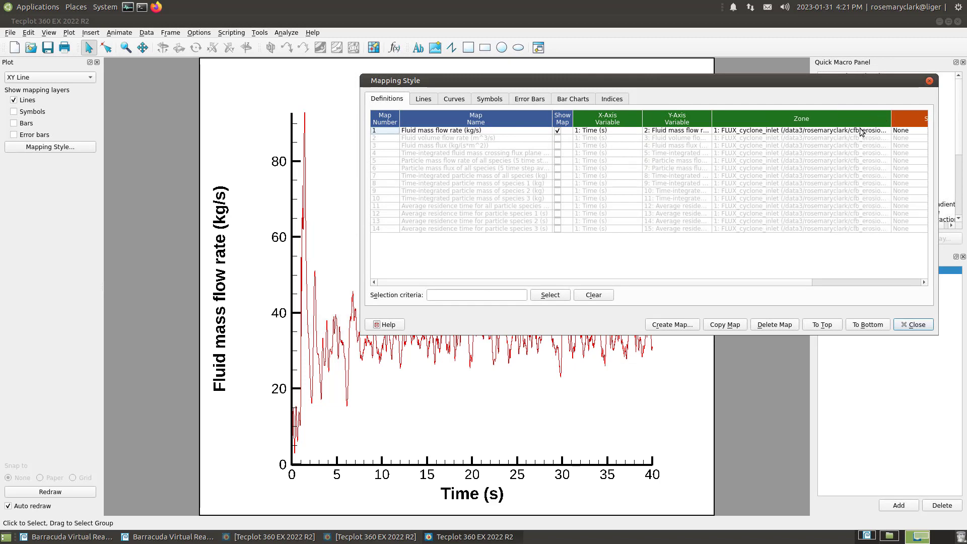
Reposition and widen the Mapping Style window, and enlarge the Zone column to fit the full zone names
click(860, 131)
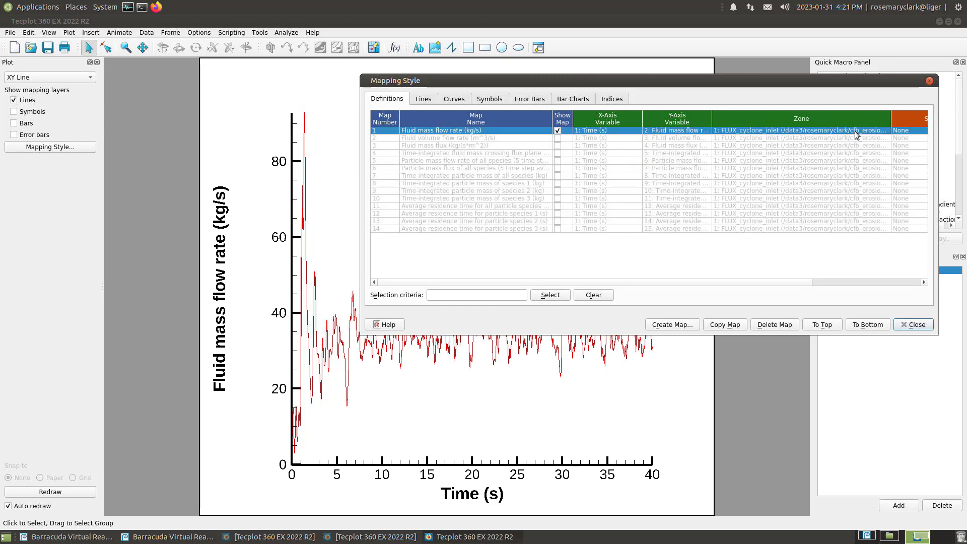
click(854, 131)
drag(806, 81, 554, 117)
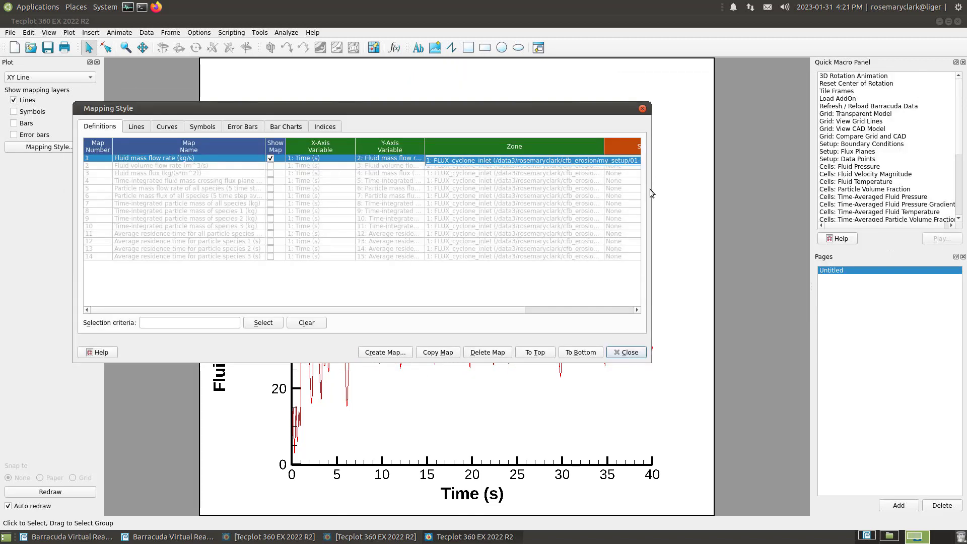
click(652, 362)
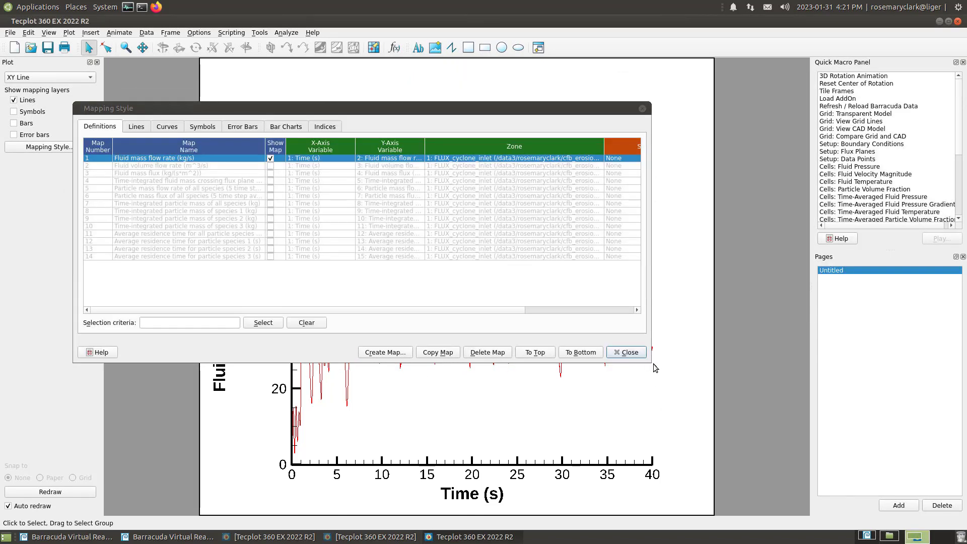
drag(649, 360, 887, 364)
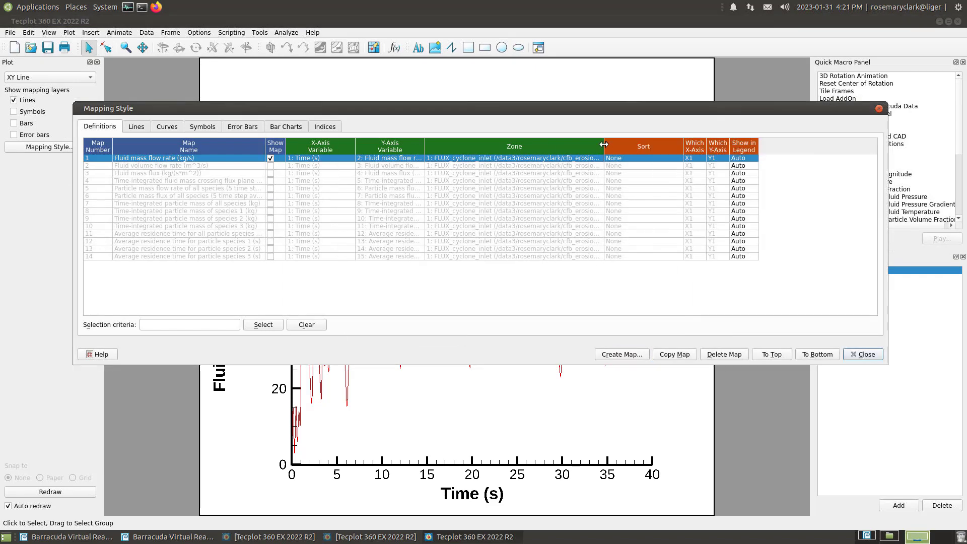
drag(604, 146, 776, 146)
Keep FLUX_cyclone_inlet as map 1's zone and set its Y-axis variable to particle mass flow rate of all species (5 time step average)
click(739, 159)
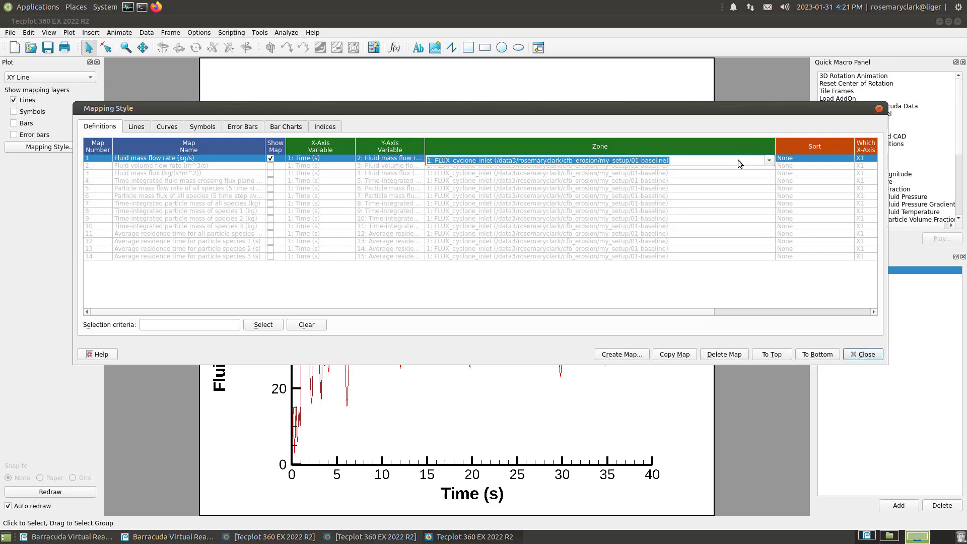
click(768, 160)
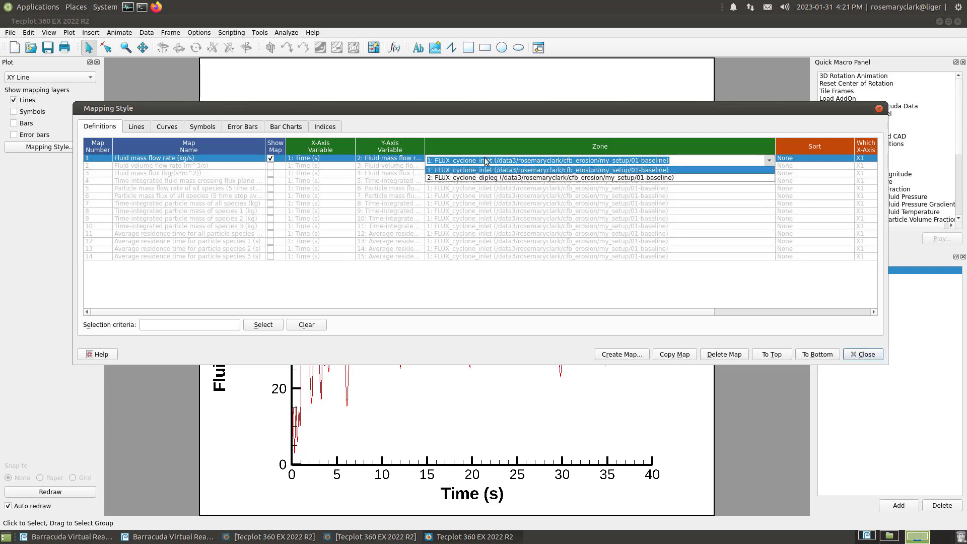
click(463, 160)
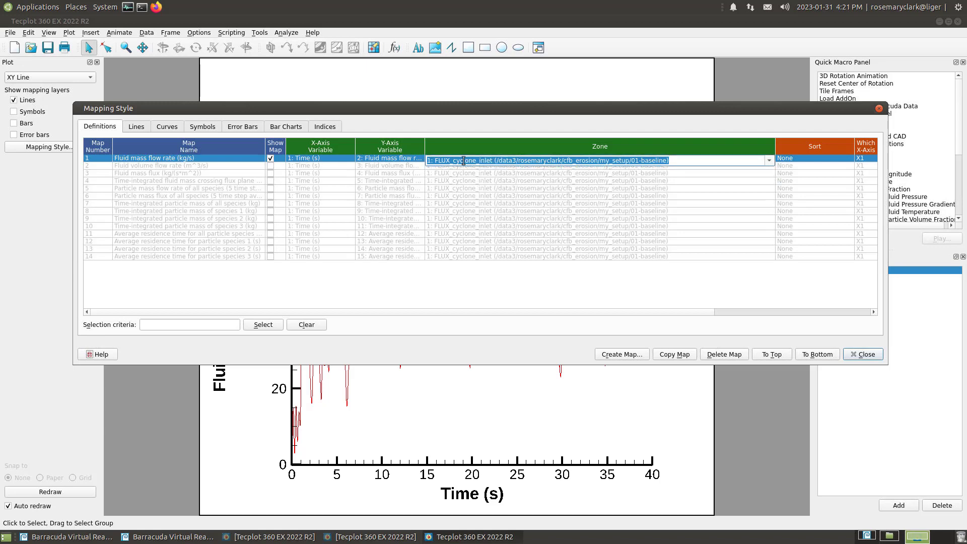
click(414, 159)
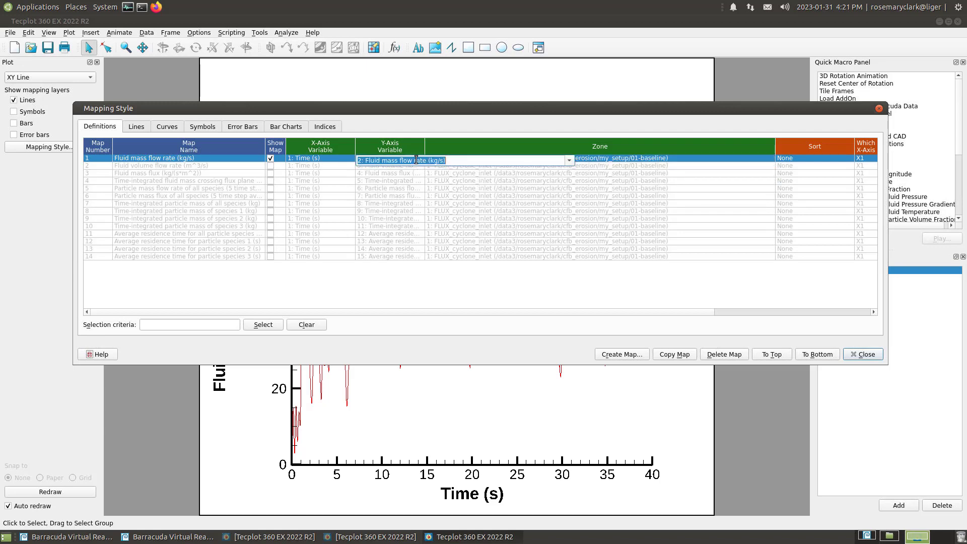
click(570, 161)
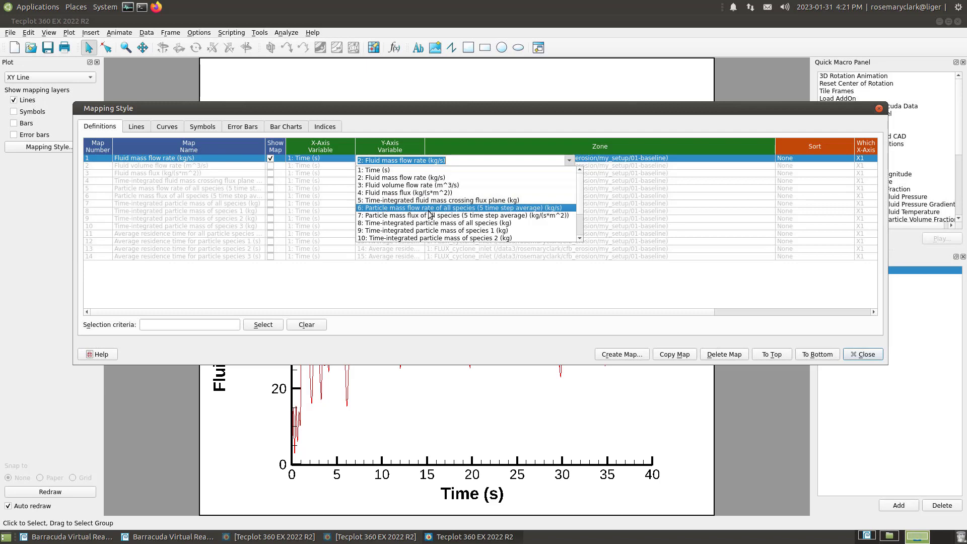
click(486, 209)
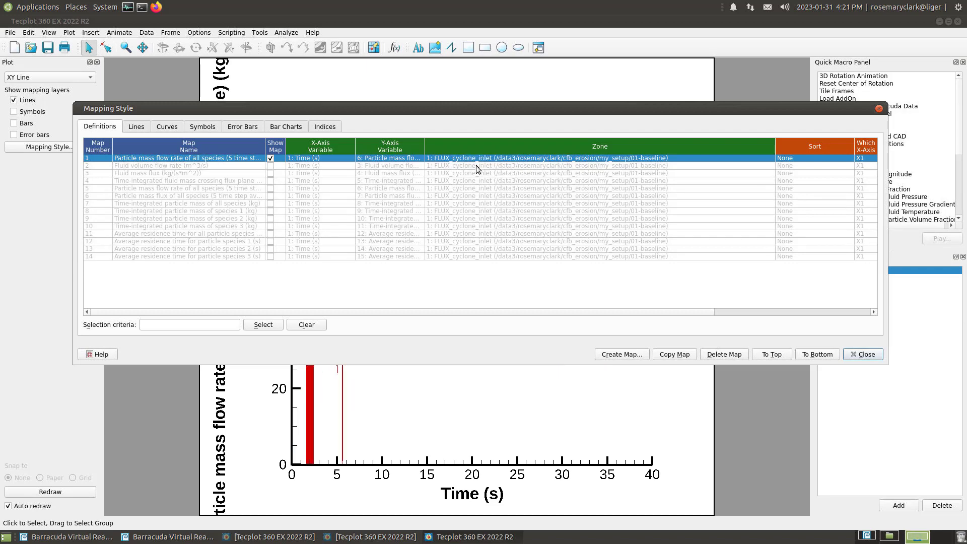
Assign map 2 the FLUX_cyclone_dipleg zone and the particle mass flow rate of all species as Y variable, show it, and fit the plot
click(476, 166)
click(770, 169)
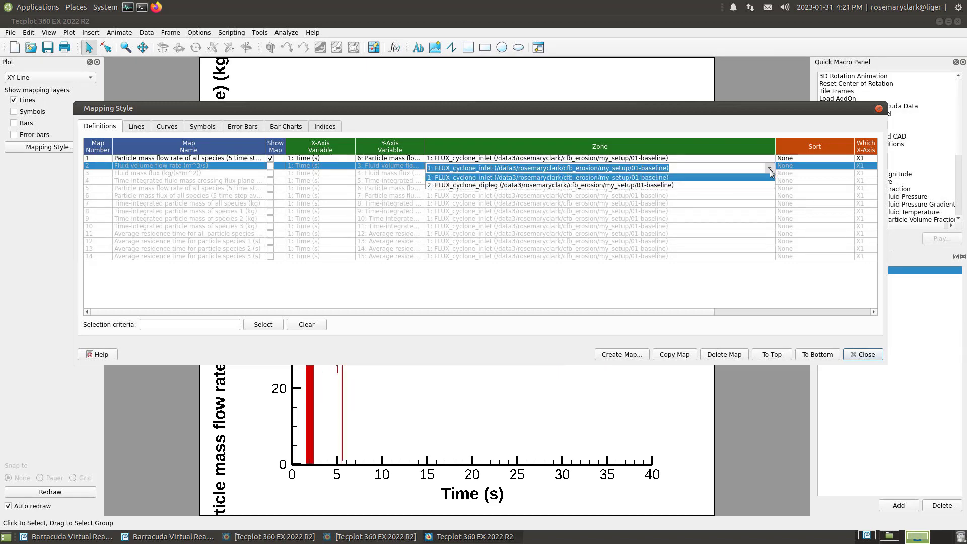
click(687, 185)
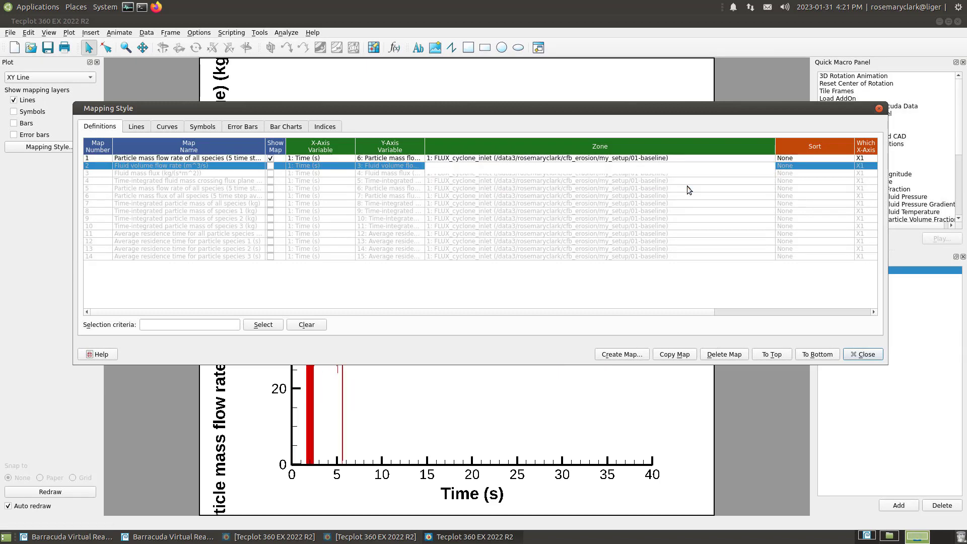
click(413, 168)
click(569, 169)
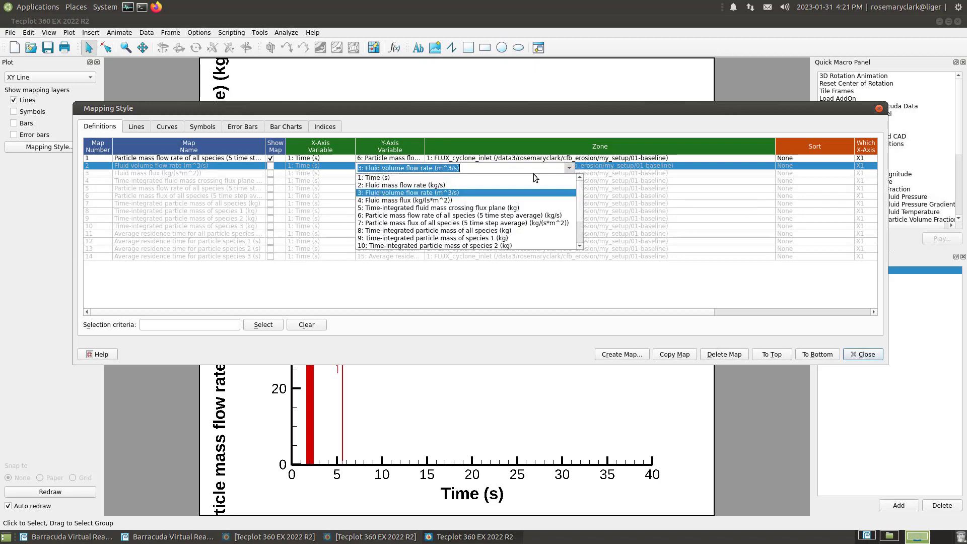
click(486, 215)
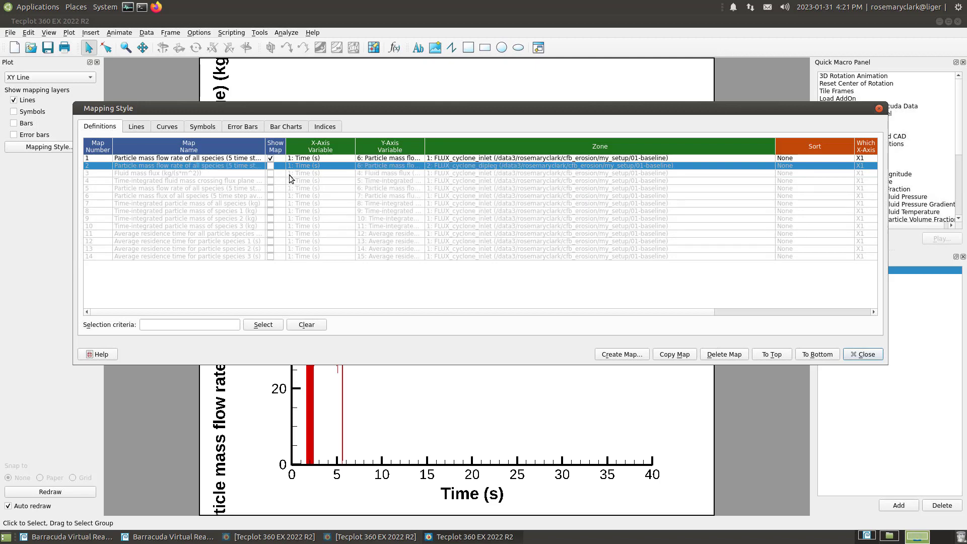
click(270, 166)
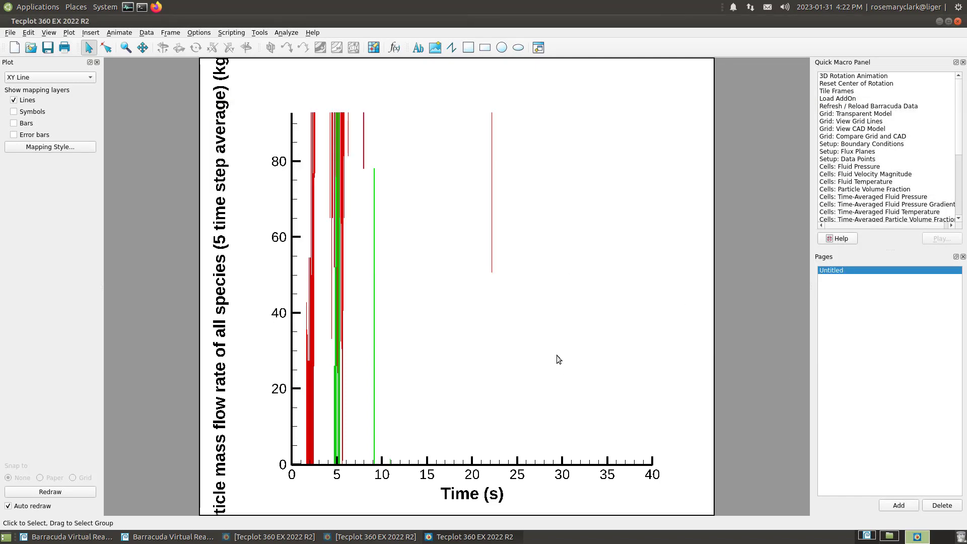
key(ctrl+f)
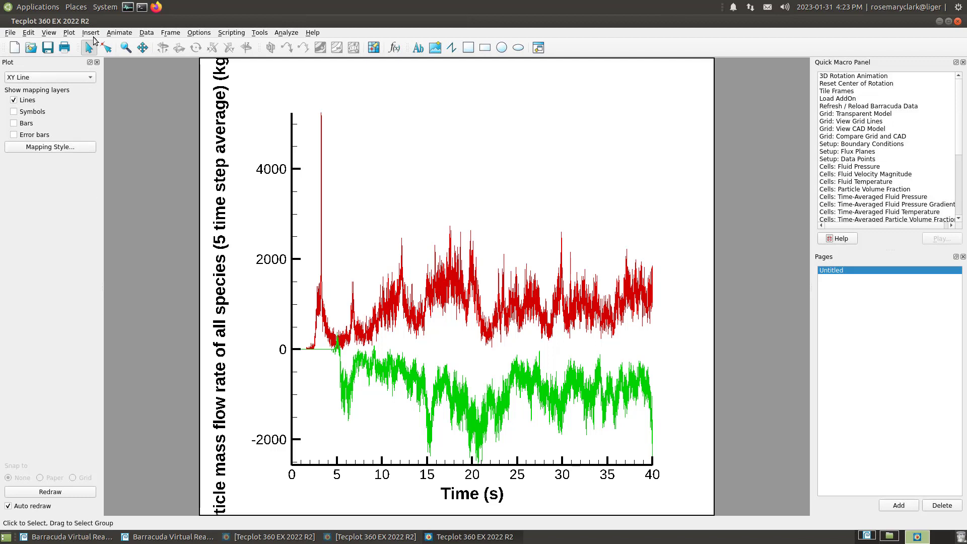
Enable value blanking with active constraint 1, blanking data where Time (s) is less than or equal to the constant 25
click(69, 33)
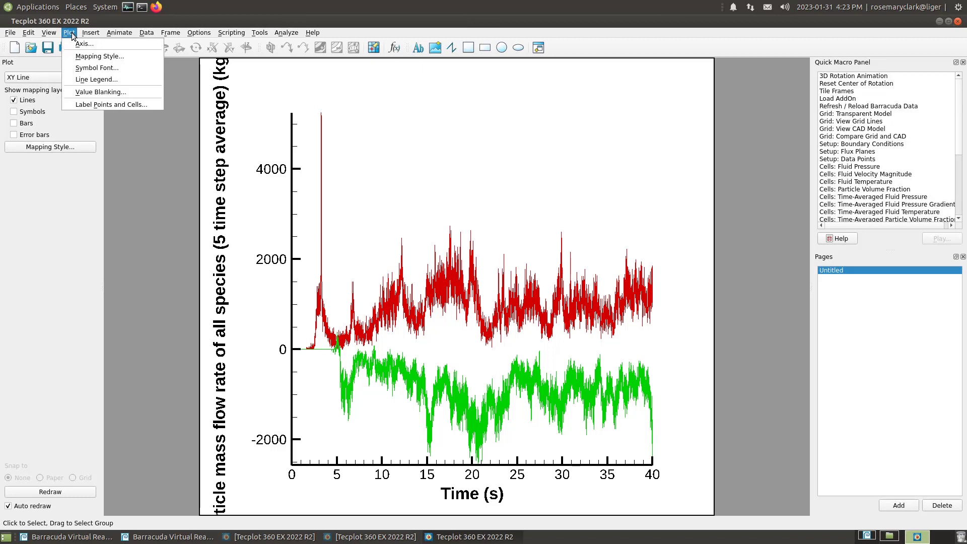
click(120, 92)
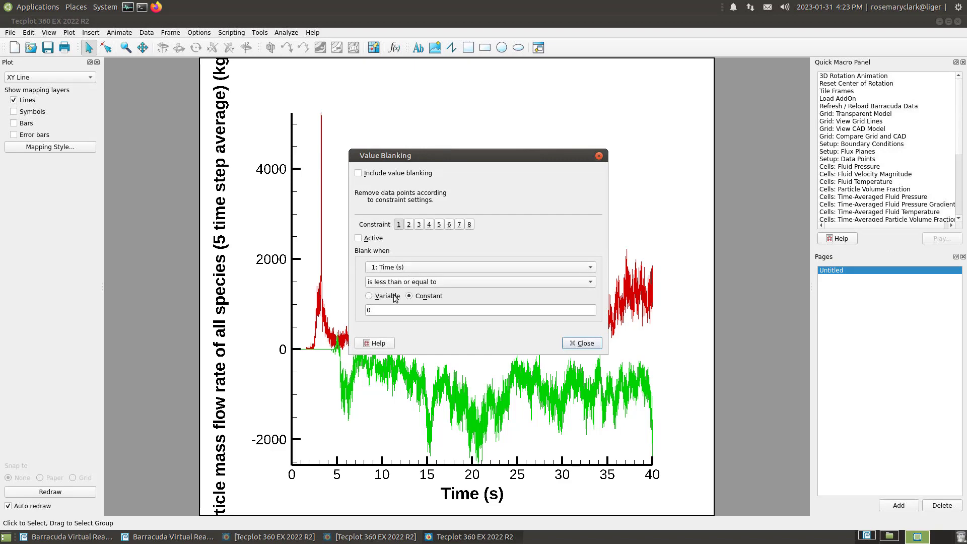
click(379, 309)
text(25)
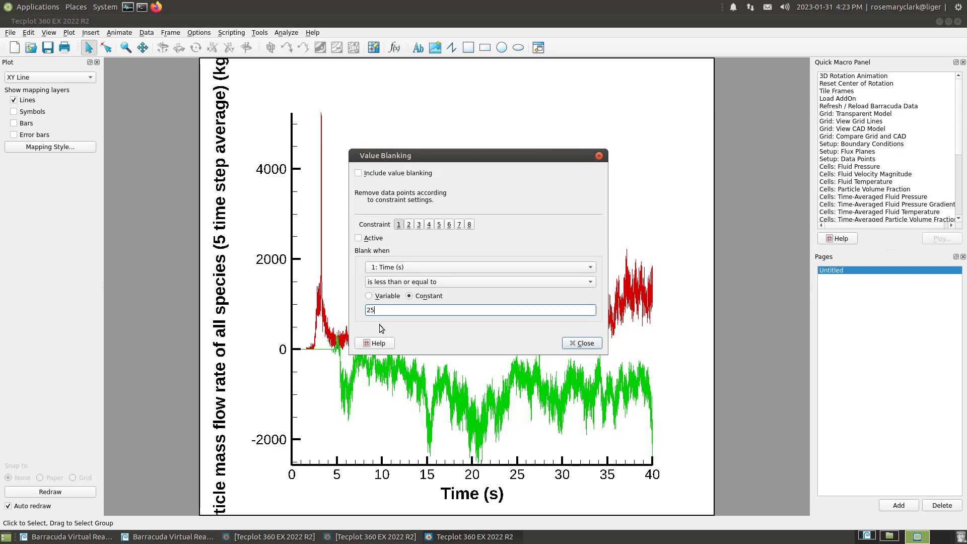
click(359, 238)
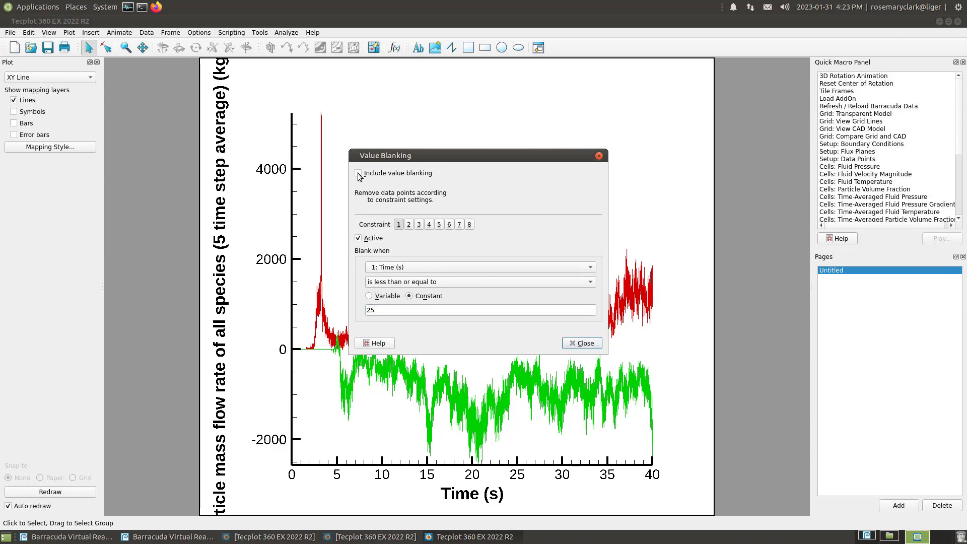
click(358, 174)
drag(456, 157, 199, 103)
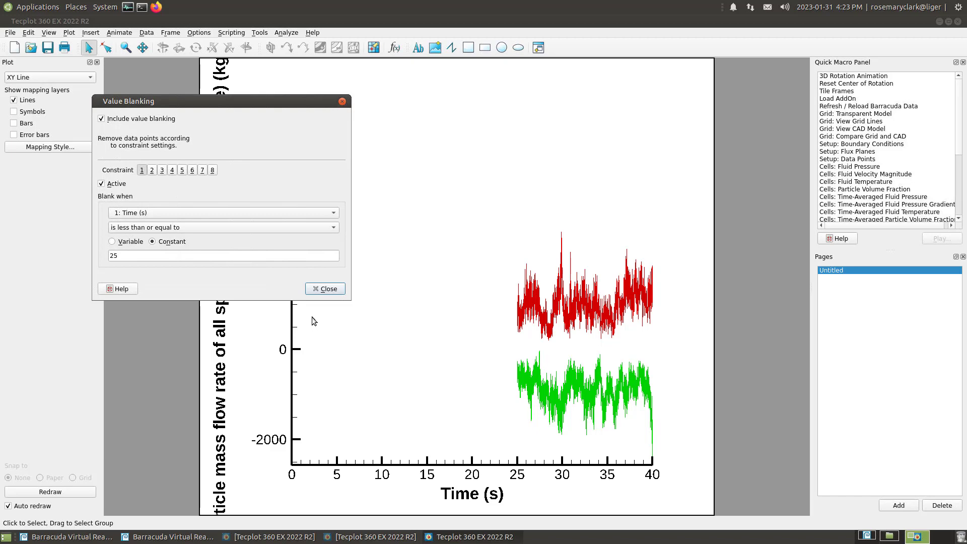
click(328, 289)
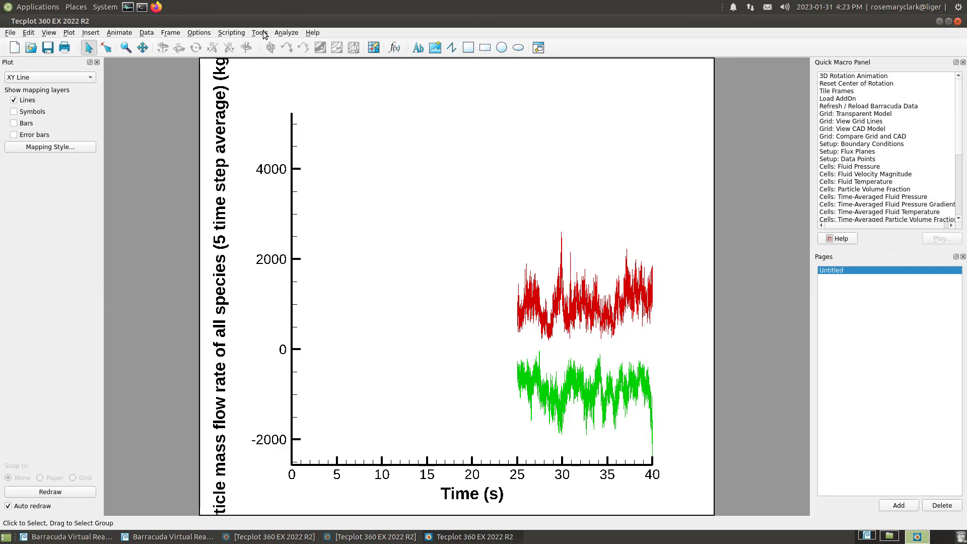
Perform an Average integration of the particle mass flow rate of all species (5 time step average) with blanked regions excluded
click(283, 33)
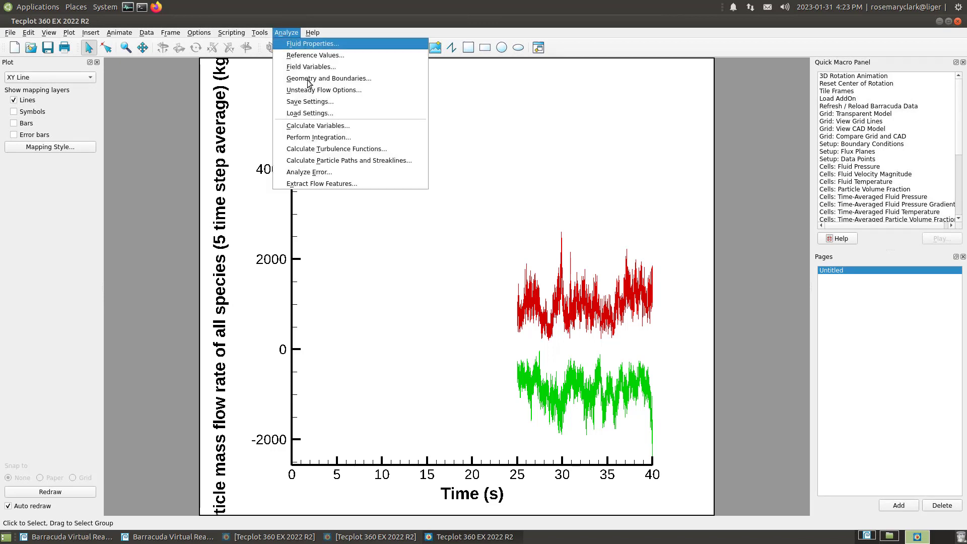
click(370, 138)
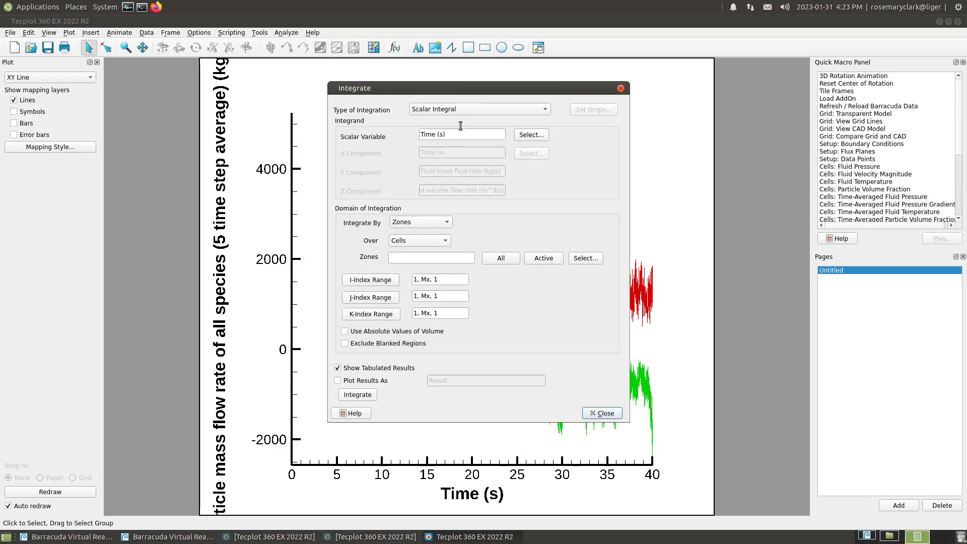
click(519, 114)
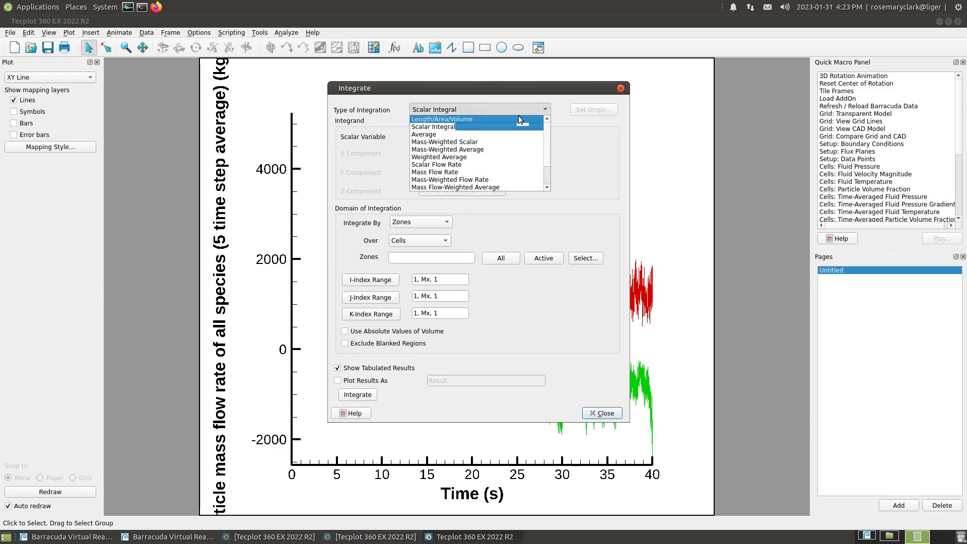
click(440, 135)
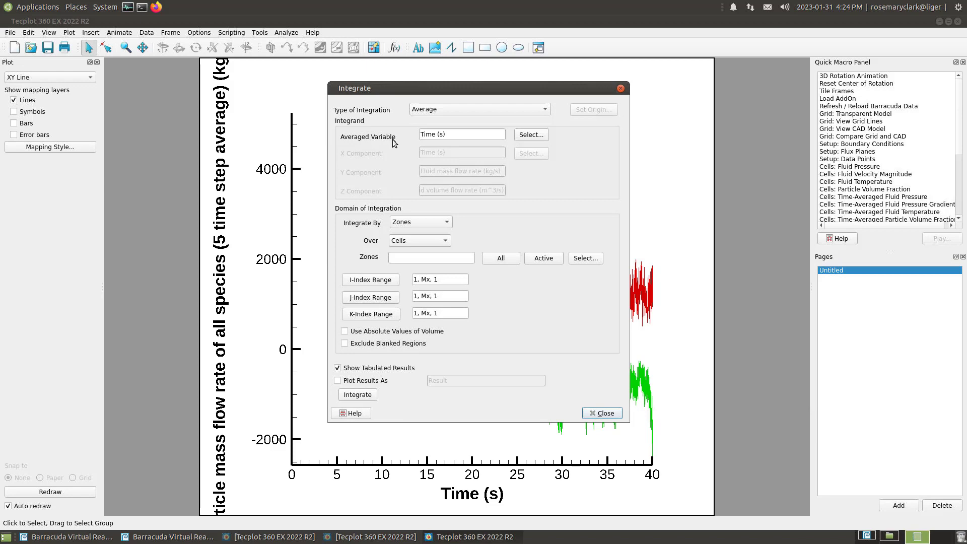
click(529, 135)
click(572, 240)
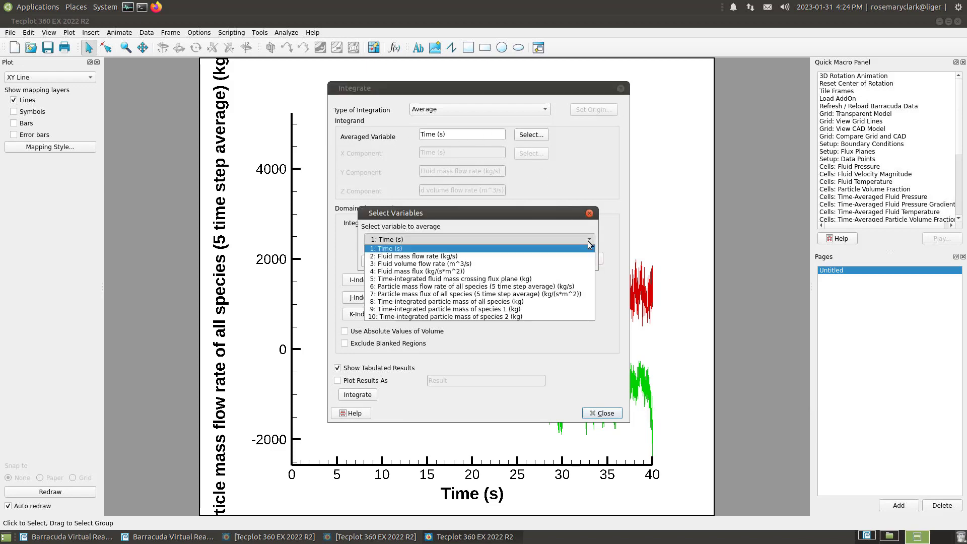
click(433, 288)
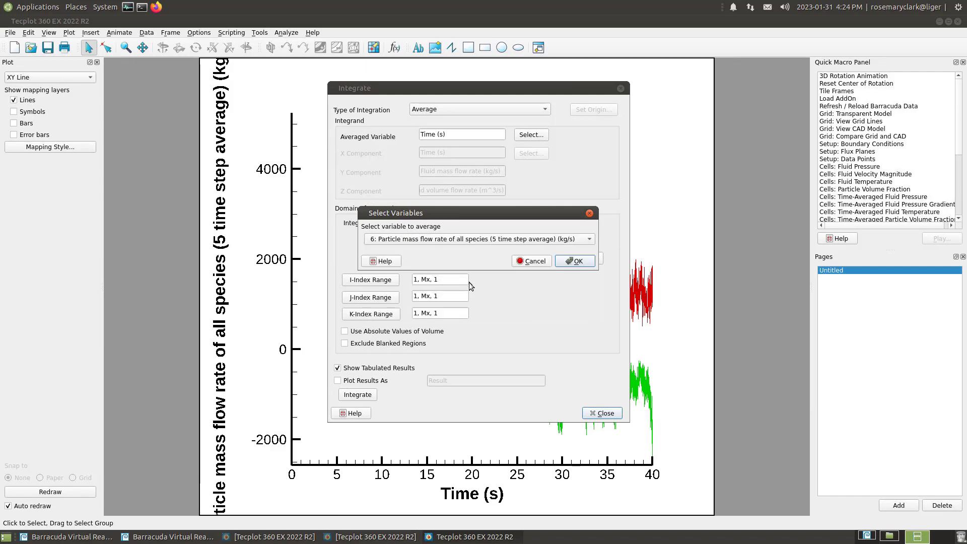
click(570, 261)
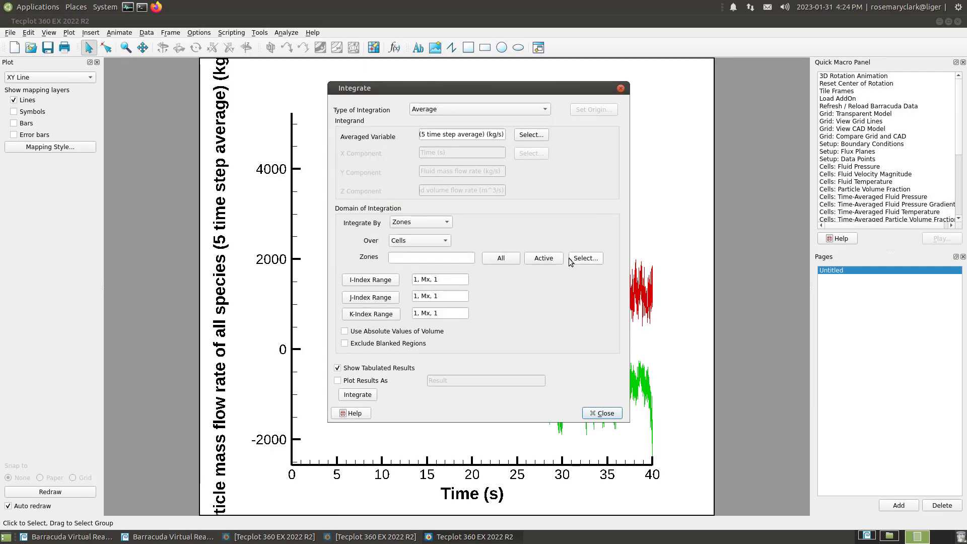
click(346, 344)
click(357, 395)
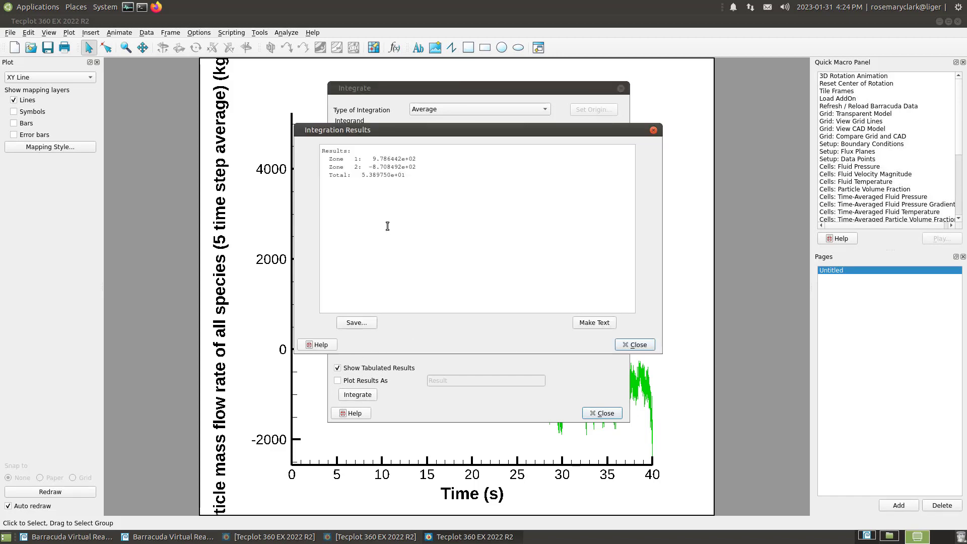
Examine the averages of zone 1 and zone 2 in the integration results and switch to the Book1 workbook in Excel
drag(325, 159, 419, 160)
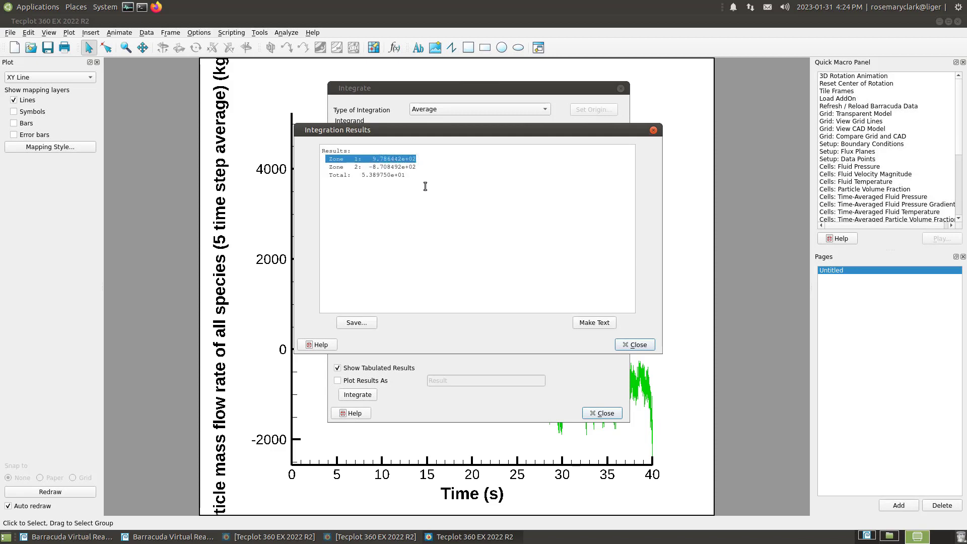
click(423, 167)
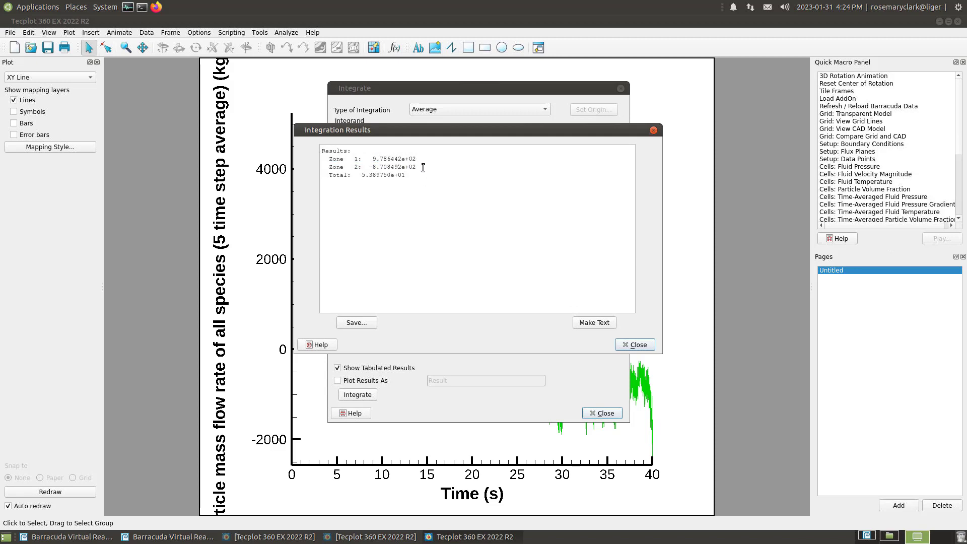
drag(323, 167, 421, 168)
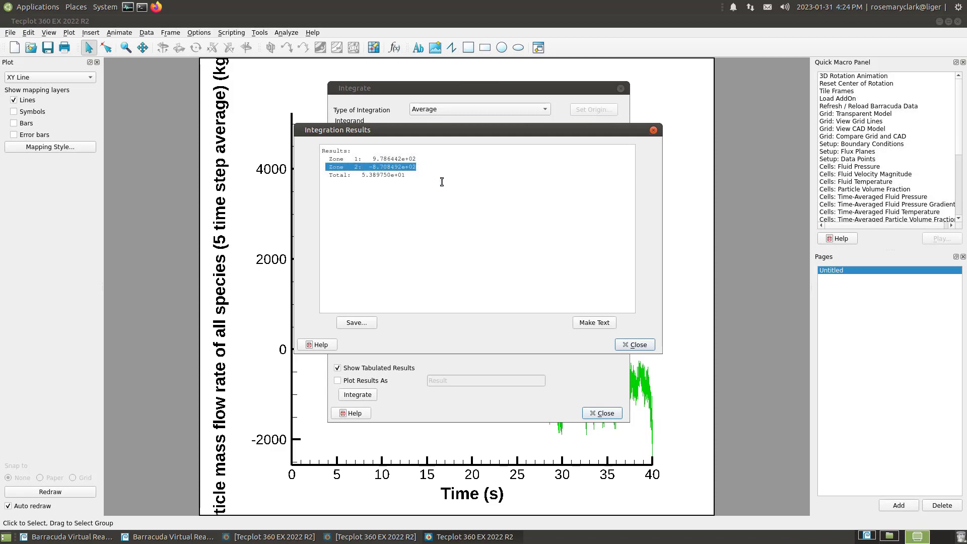
drag(368, 167, 375, 168)
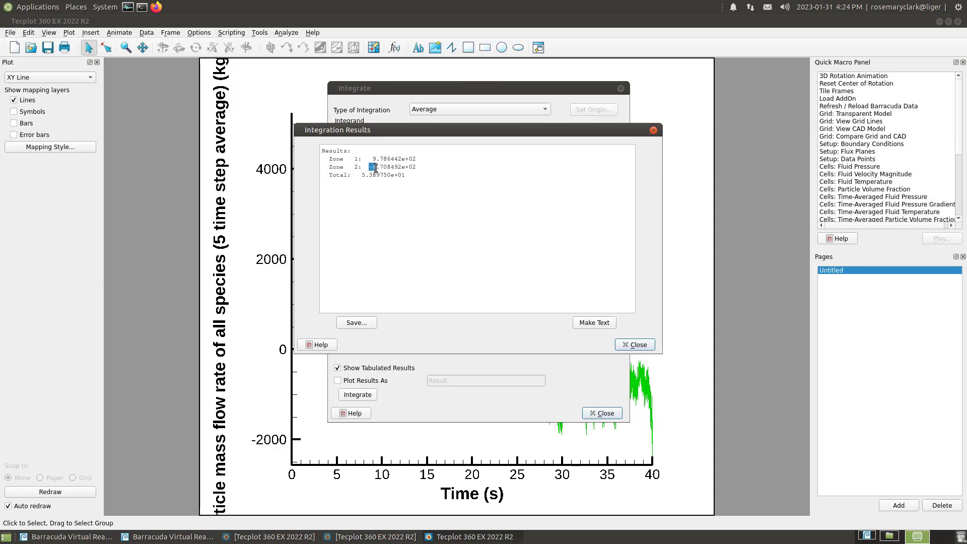
click(426, 167)
key(alt+Tab)
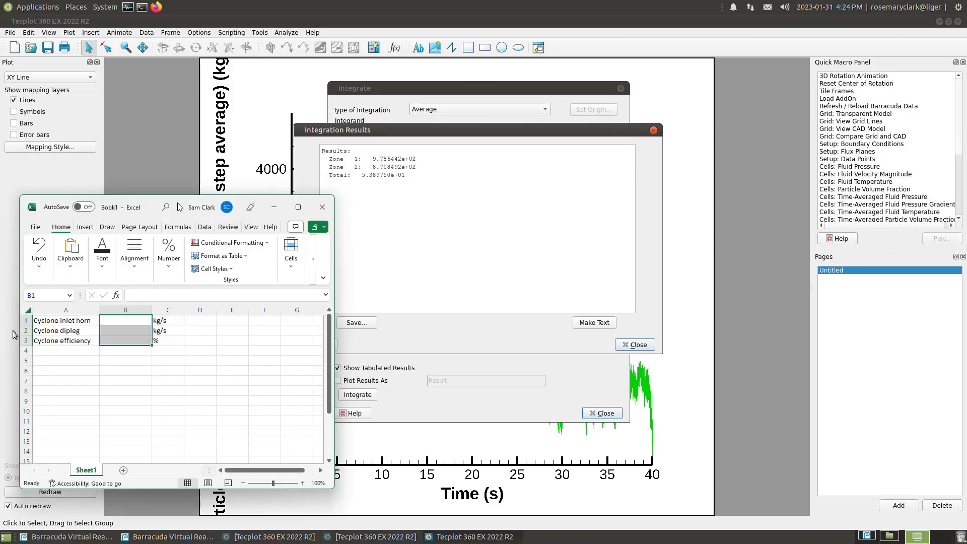
Enter the rounded average flow rates in column B: 979 for the cyclone inlet horn in B1 and 871 for the cyclone dipleg in B2
click(137, 340)
click(137, 320)
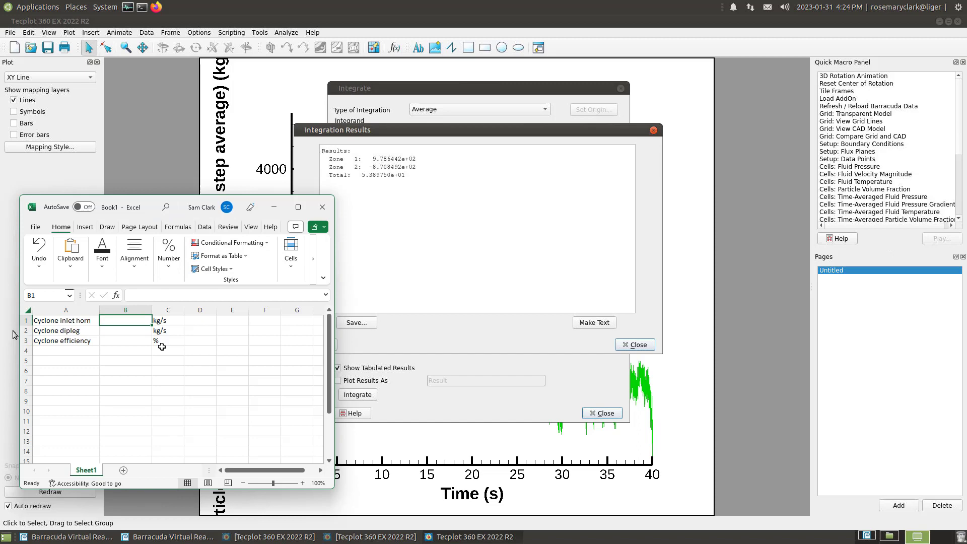
text(979)
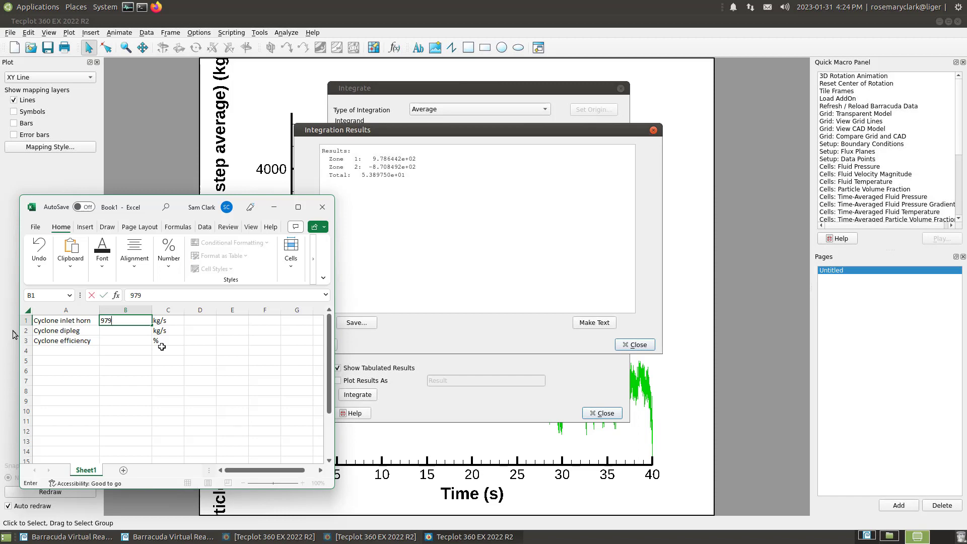
key(Return)
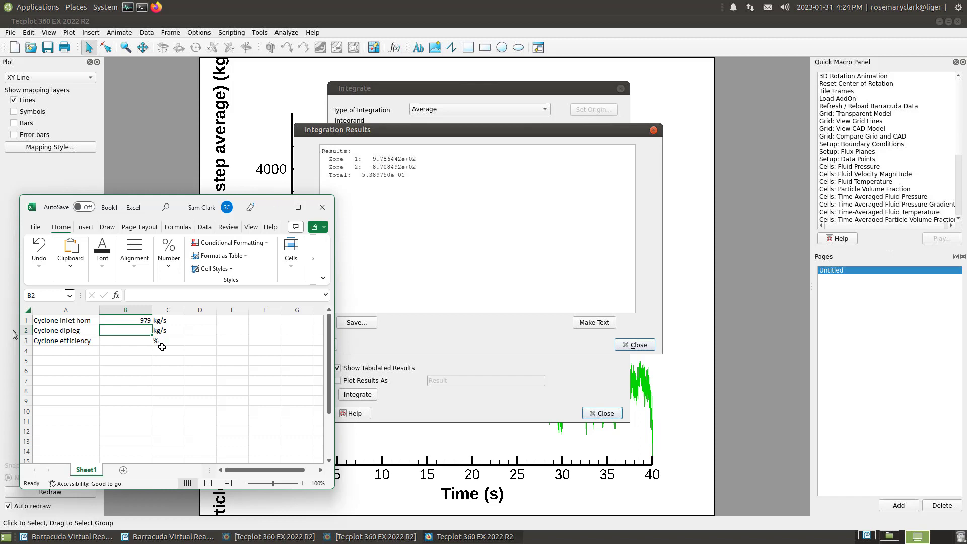
text(871)
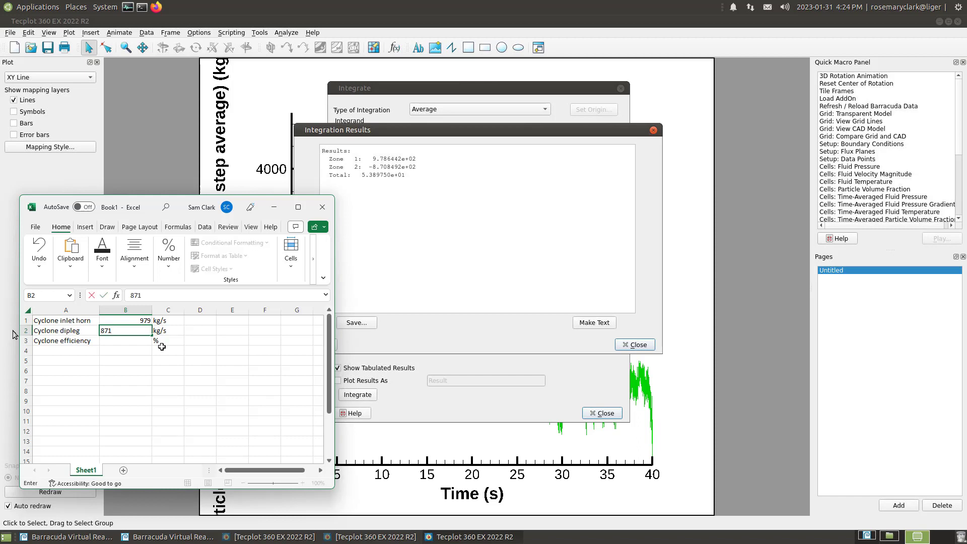
key(Return)
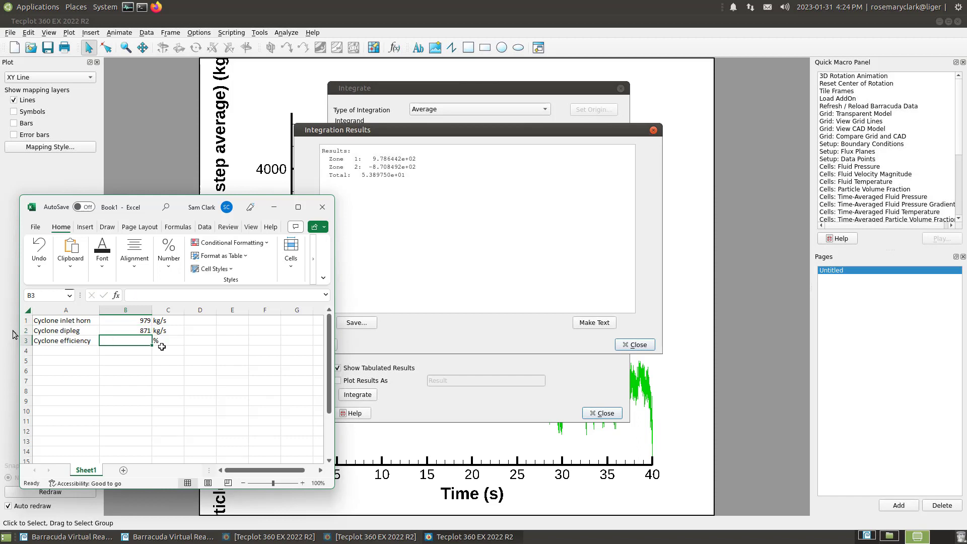
Calculate the cyclone efficiency as a percentage in B3 with the formula =B2/B1*100
text(=)
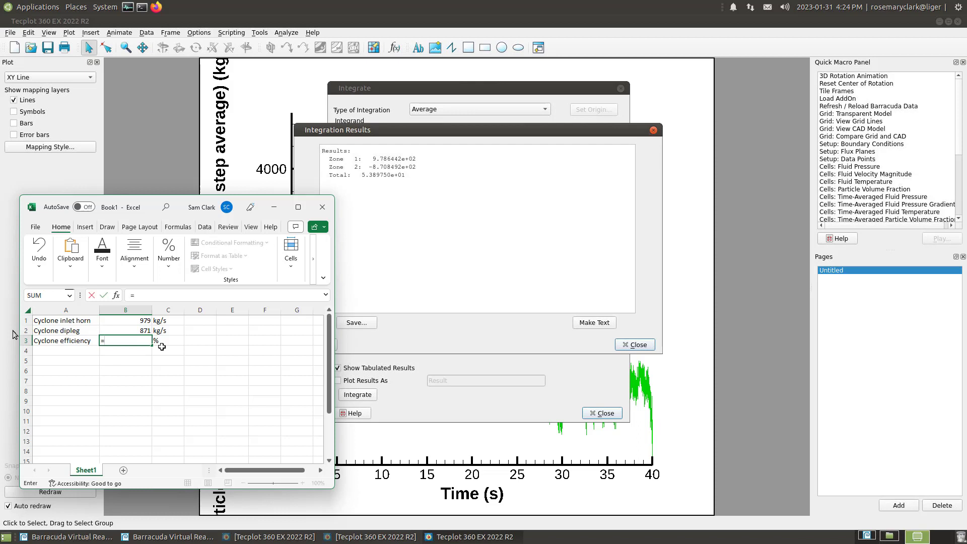
click(143, 331)
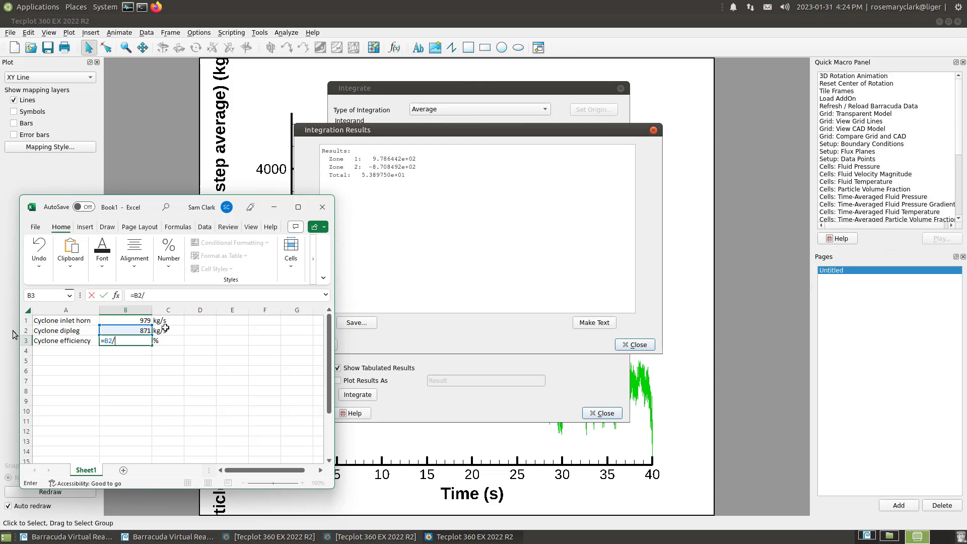
text(/)
click(141, 320)
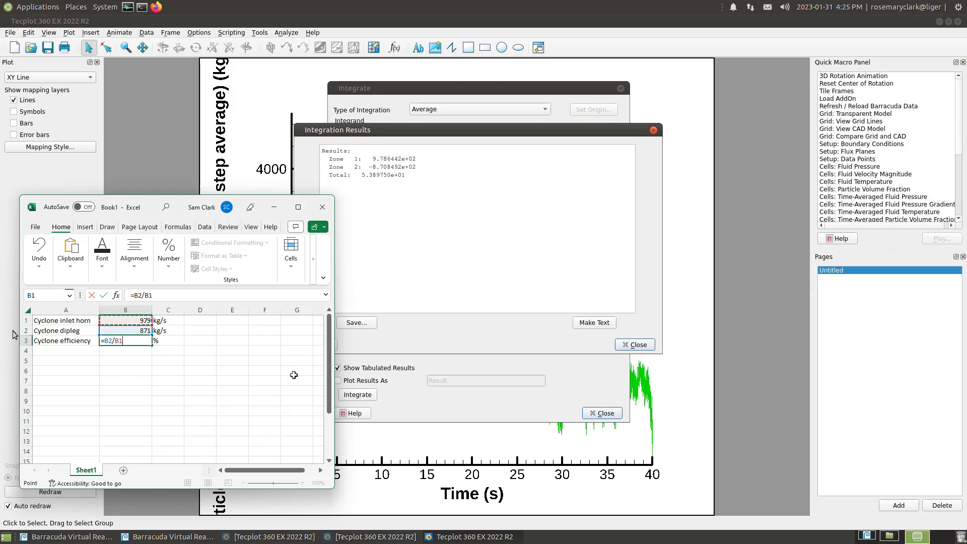
text(*100)
key(Return)
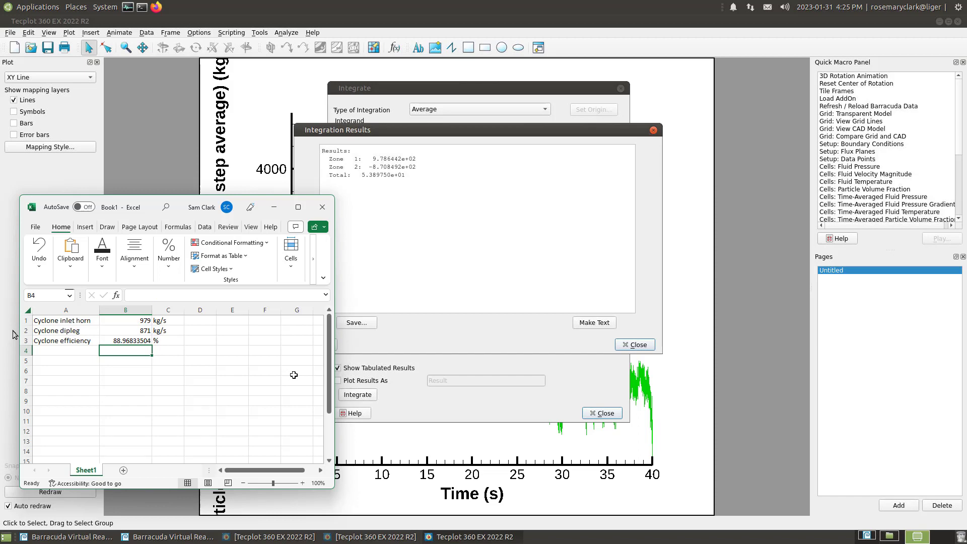